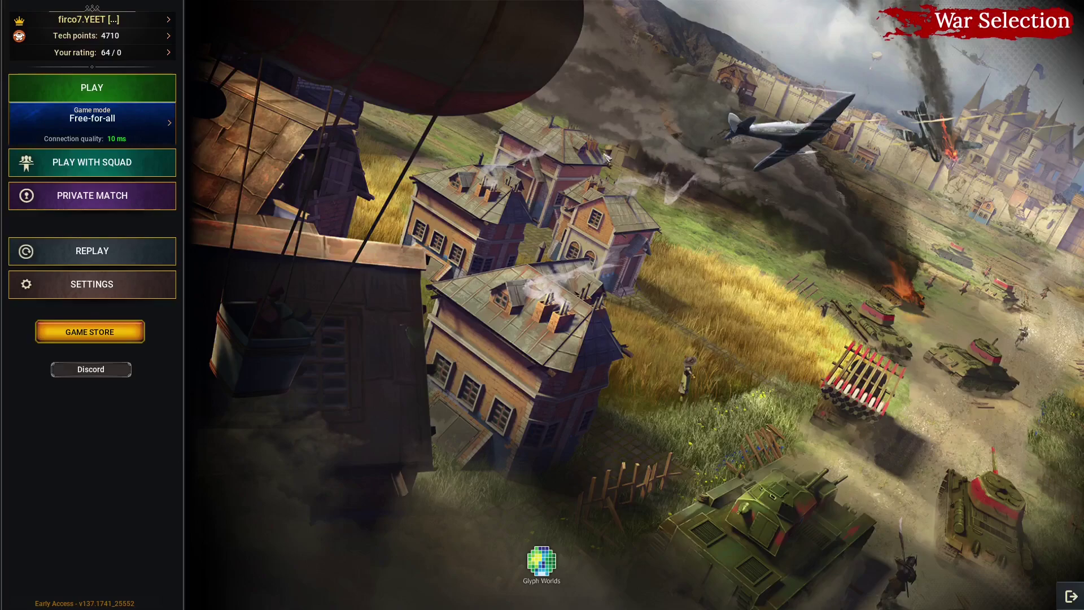
Step: Enter the map editor and open an existing map
{"action": "left_click", "coordinate": [142, 133]}
{"action": "left_click", "coordinate": [380, 382]}
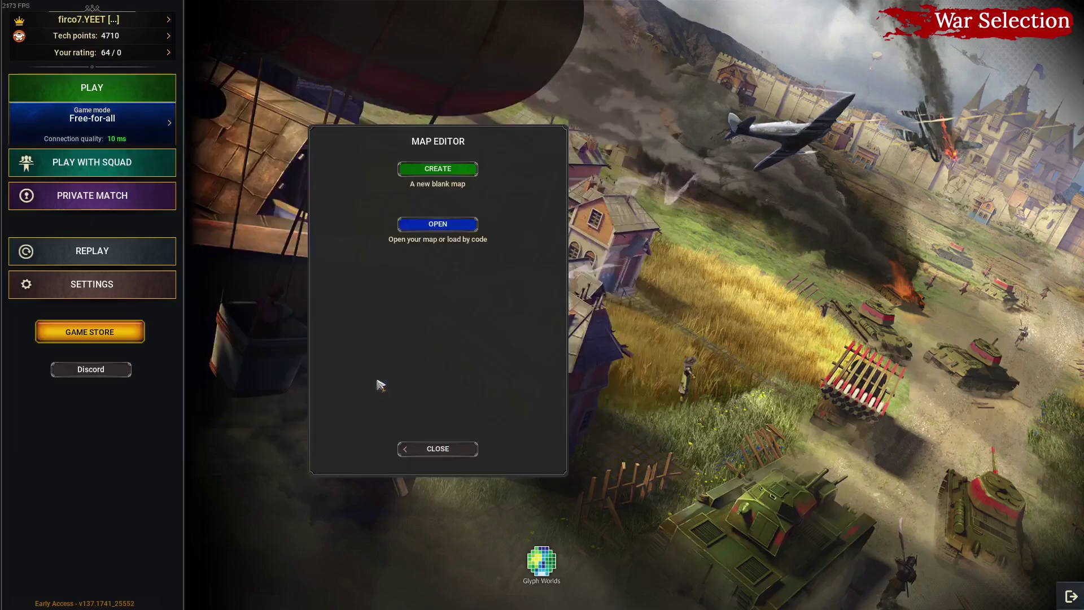
{"action": "left_click", "coordinate": [456, 232]}
{"action": "left_click", "coordinate": [438, 385]}
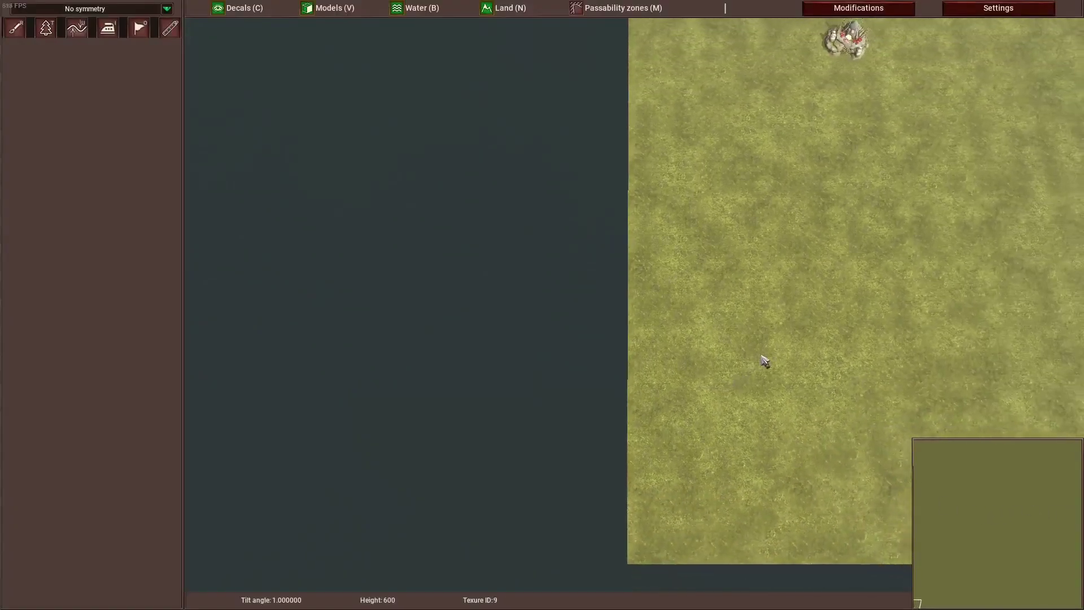
{"action": "scroll", "coordinate": [737, 327], "scroll_direction": "down", "scroll_amount": 3}
{"action": "key", "text": "d"}
Step: Open the modifications window for the map
{"action": "key", "text": "w"}
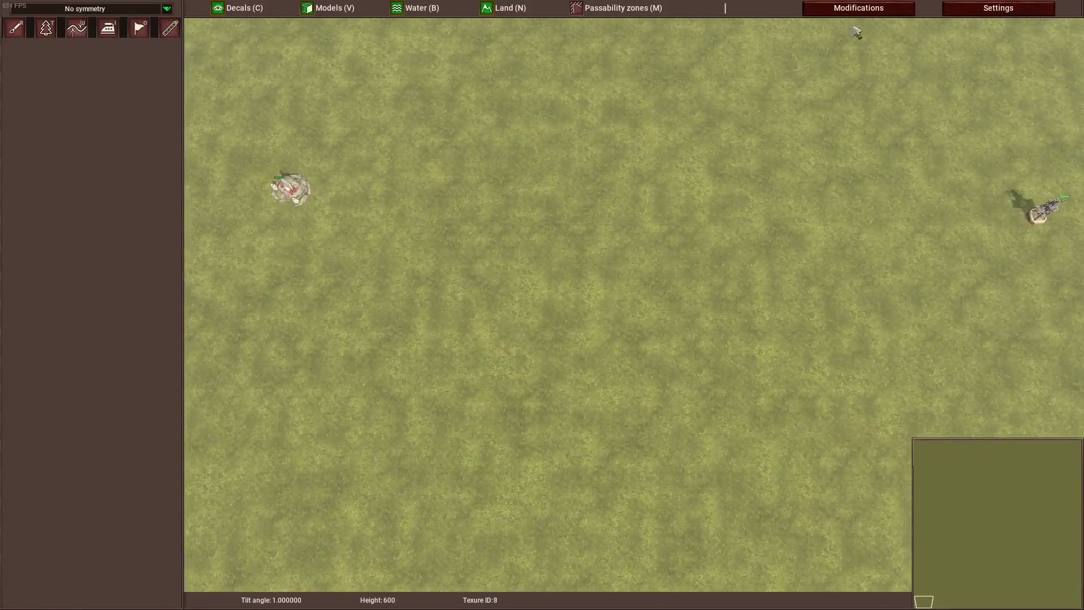
{"action": "key", "text": "a"}
{"action": "key", "text": "w"}
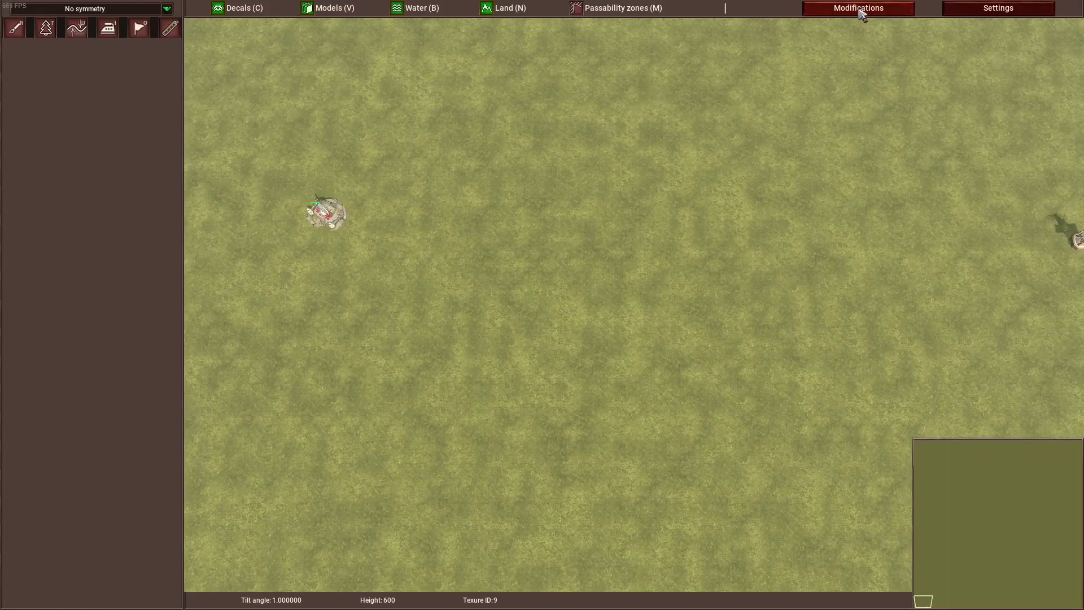
{"action": "left_click", "coordinate": [859, 9]}
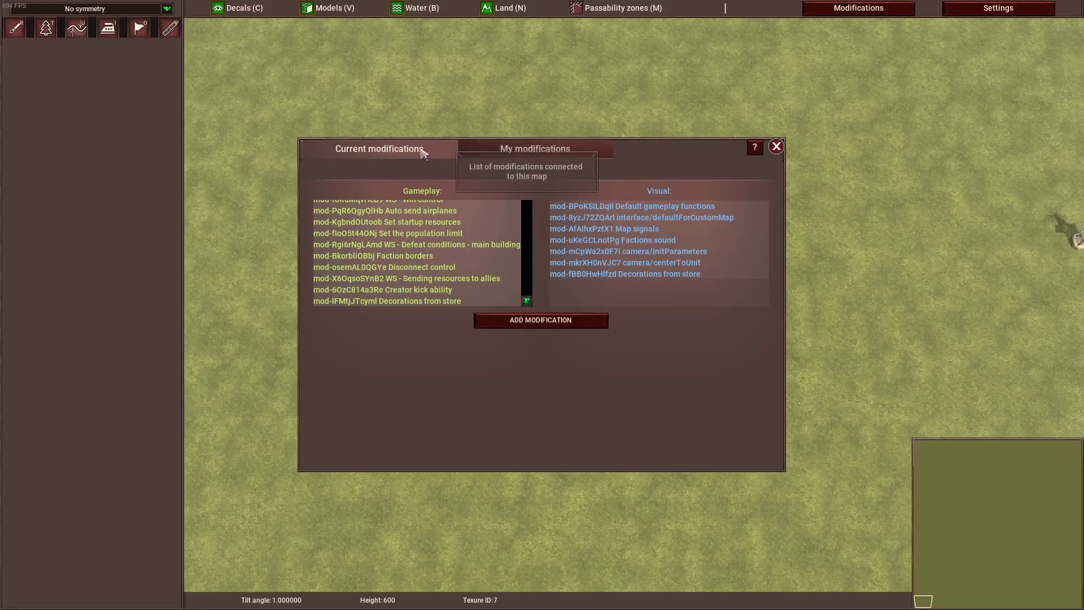
Step: Compare the map's current modifications with the personal ones, examining both the gameplay and visual lists
{"action": "left_click", "coordinate": [540, 165]}
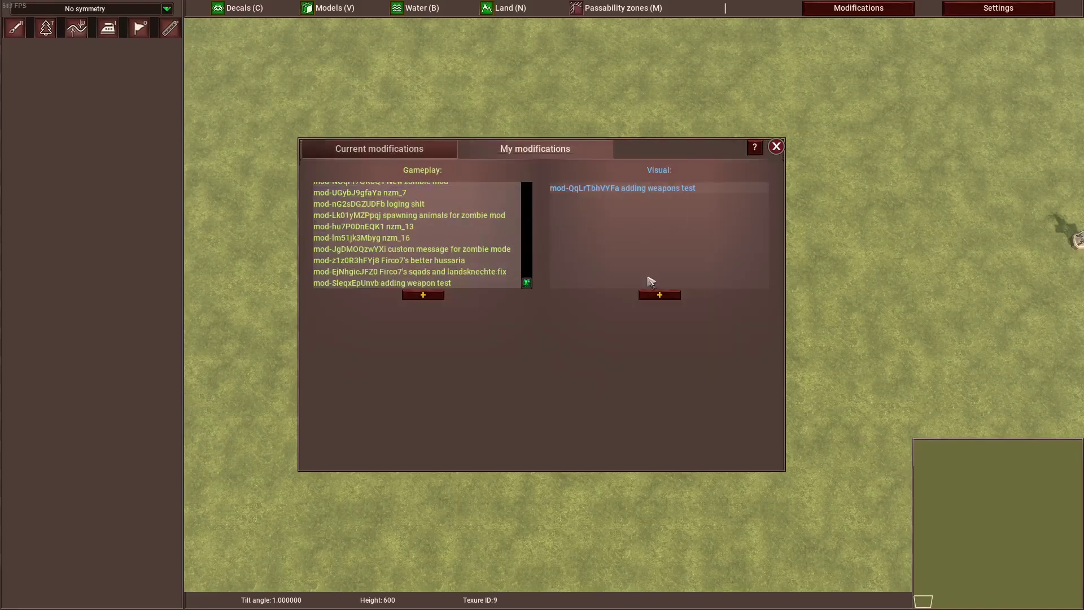
{"action": "left_click", "coordinate": [414, 156]}
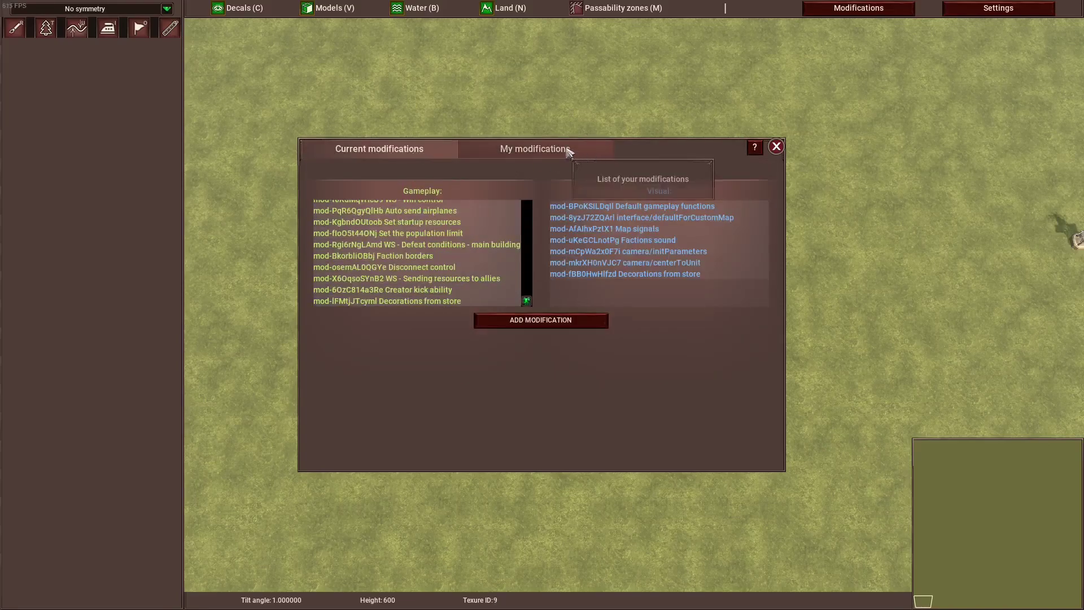
{"action": "left_click", "coordinate": [527, 156]}
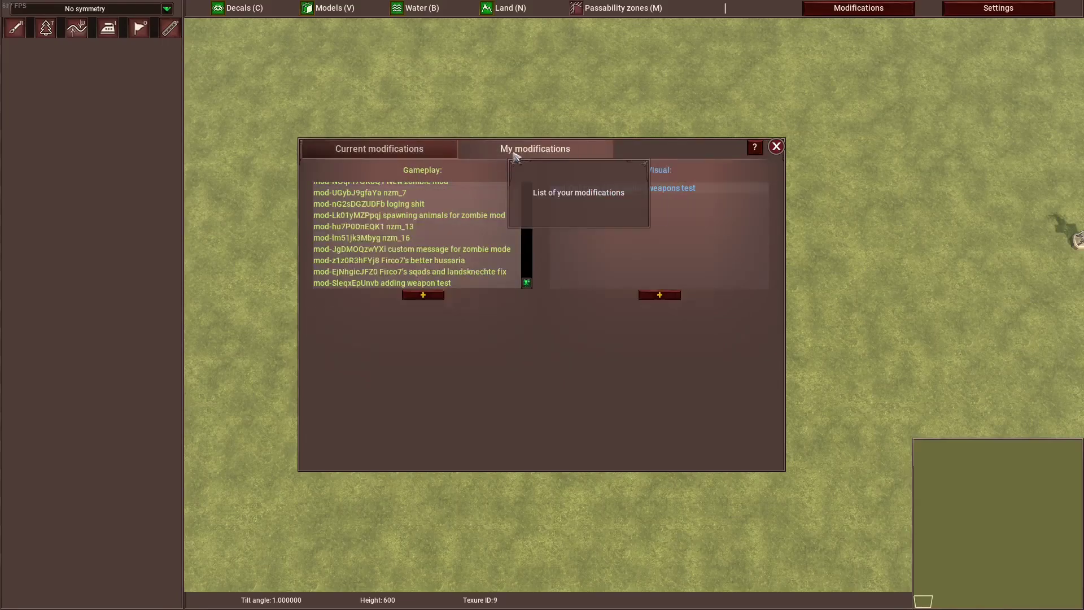
{"action": "left_click", "coordinate": [415, 151]}
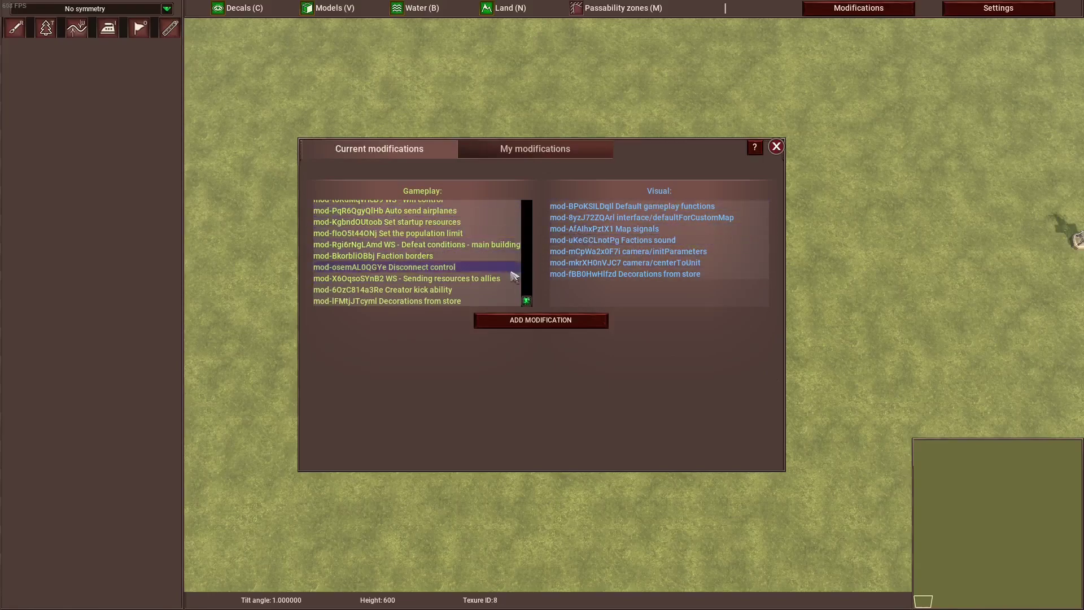
{"action": "mouse_move", "coordinate": [527, 301]}
{"action": "left_mouse_down"}
{"action": "mouse_move", "coordinate": [529, 208]}
{"action": "mouse_move", "coordinate": [537, 317]}
{"action": "left_mouse_up"}
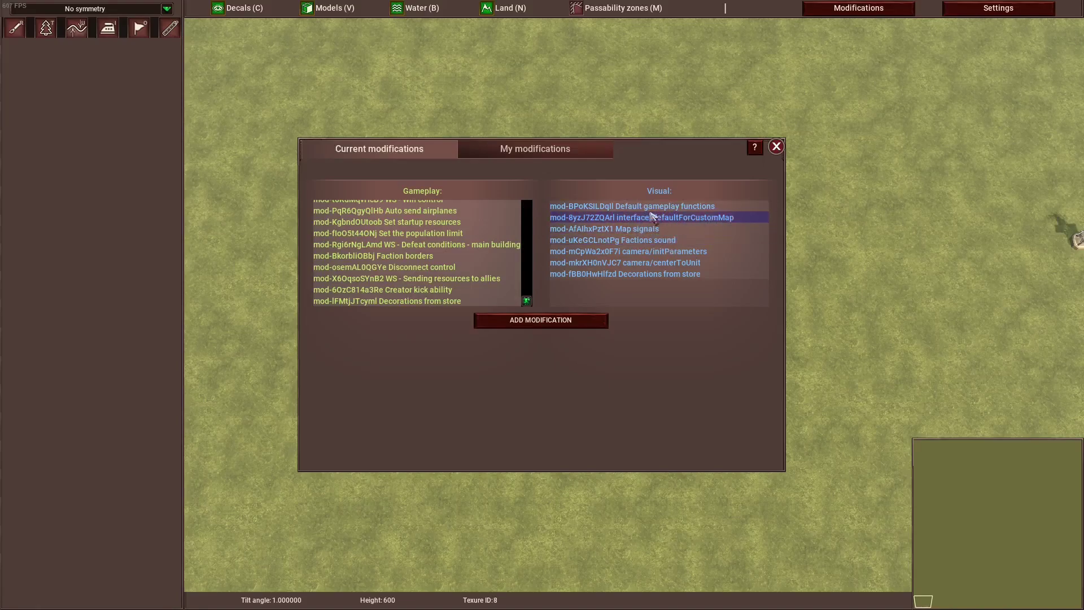
{"action": "scroll", "coordinate": [435, 257], "scroll_direction": "up", "scroll_amount": 2}
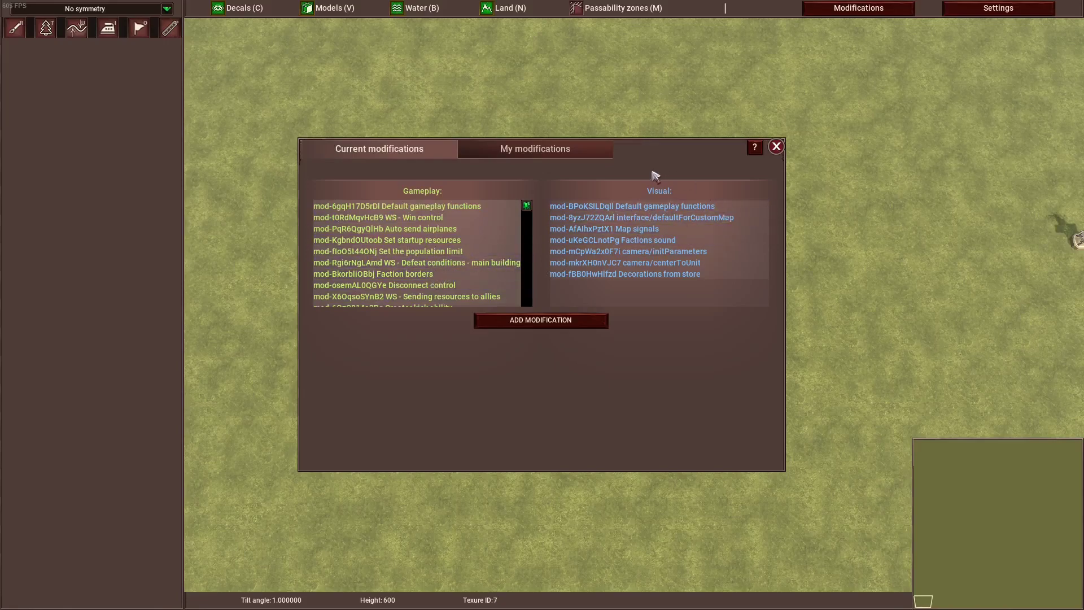
Step: Check the code entry prompt for adding a modification, dismiss it, and review the map's current gameplay modifications
{"action": "left_click", "coordinate": [539, 320]}
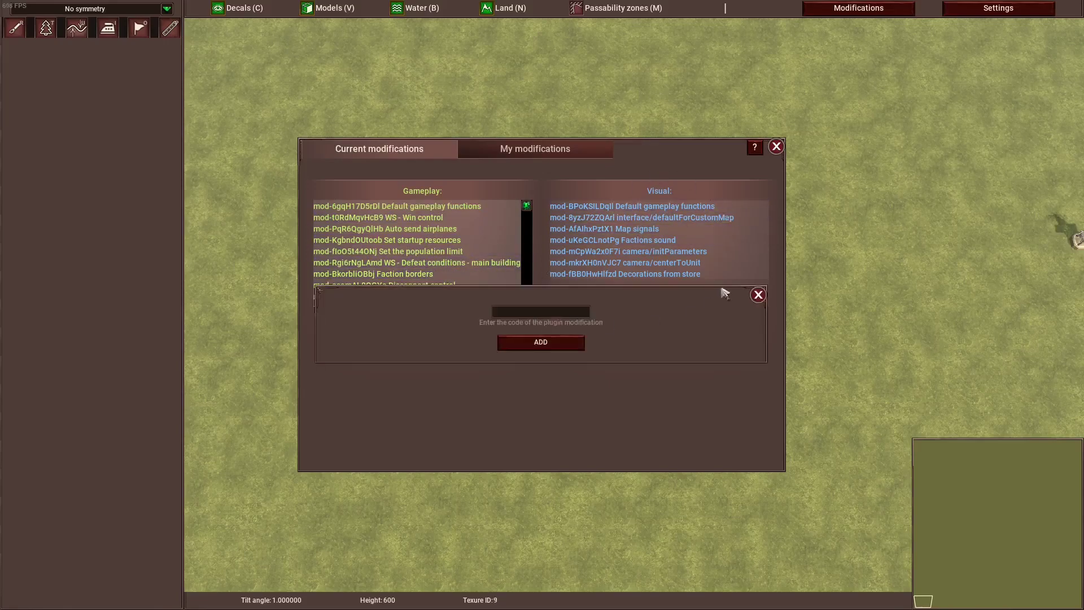
{"action": "left_click", "coordinate": [757, 293]}
{"action": "scroll", "coordinate": [408, 244], "scroll_direction": "down", "scroll_amount": 3}
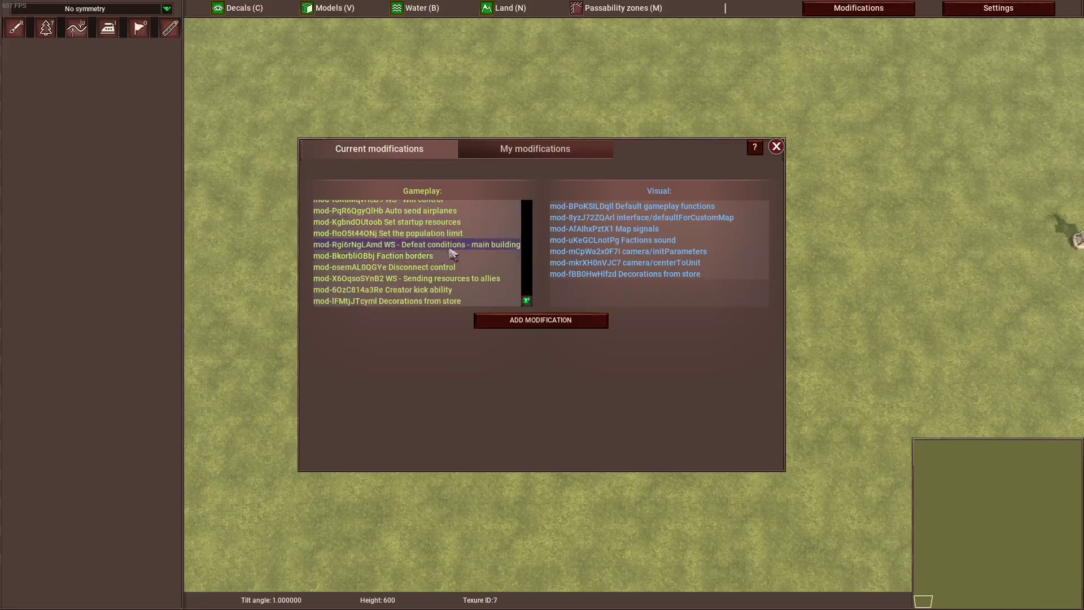
{"action": "scroll", "coordinate": [472, 254], "scroll_direction": "up", "scroll_amount": 3}
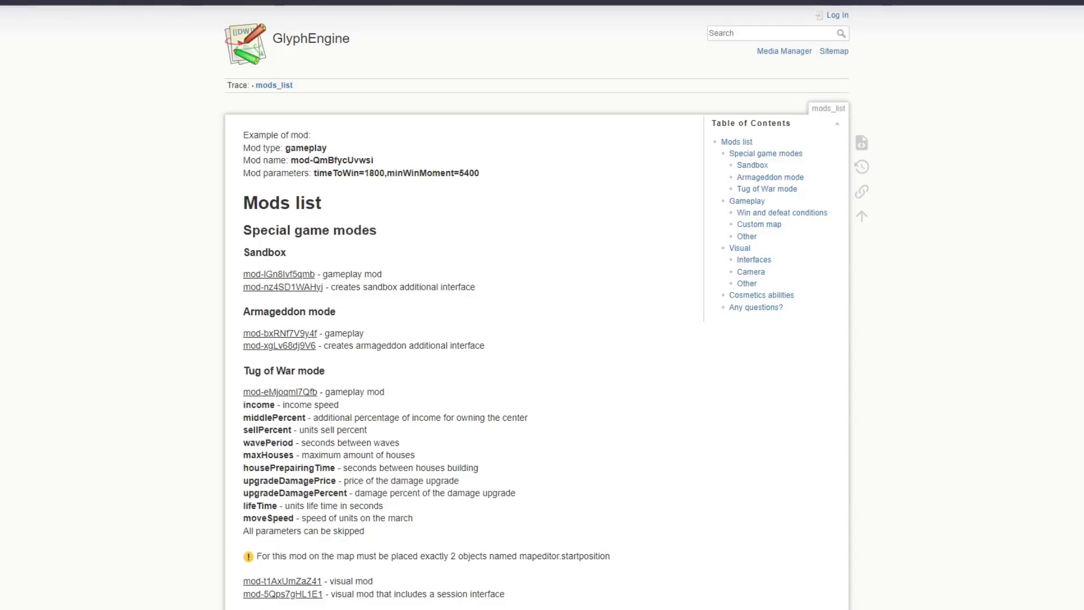
Step: Read through the mods list on the GlyphEngine wiki, examining the special game mode, gameplay, visual and cosmetics entries
{"action": "scroll", "coordinate": [545, 144], "scroll_direction": "down", "scroll_amount": 13}
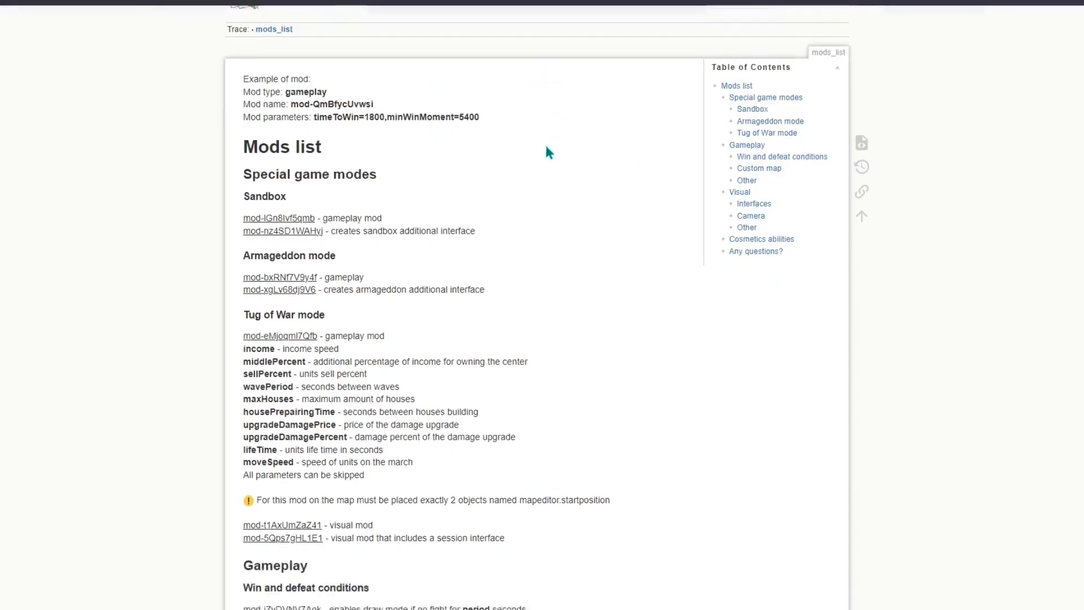
{"action": "scroll", "coordinate": [548, 180], "scroll_direction": "down", "scroll_amount": 14}
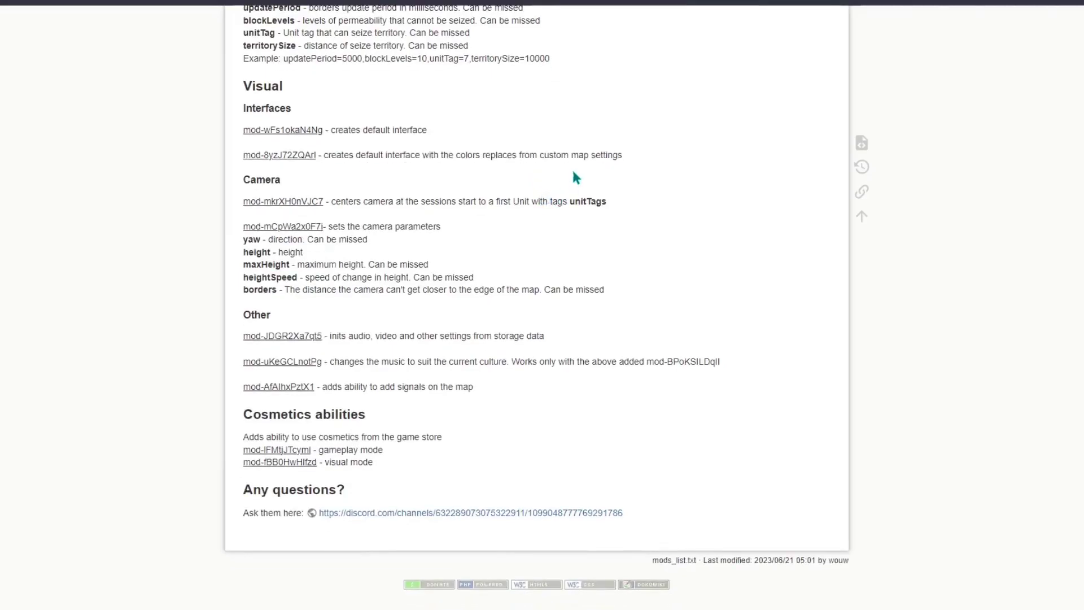
{"action": "scroll", "coordinate": [519, 231], "scroll_direction": "up", "scroll_amount": 3}
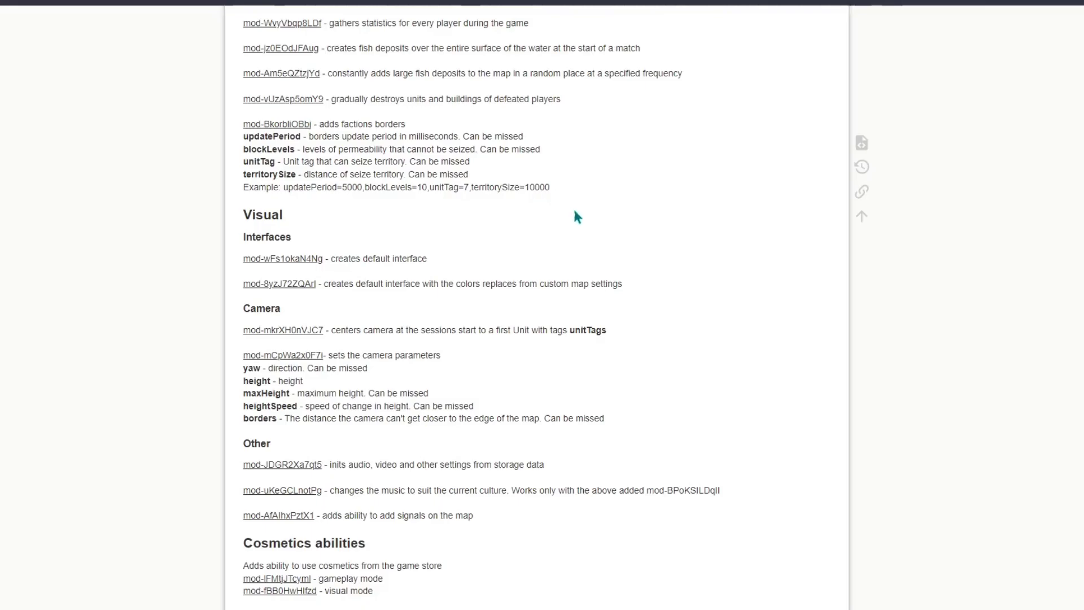
{"action": "scroll", "coordinate": [576, 293], "scroll_direction": "up", "scroll_amount": 10}
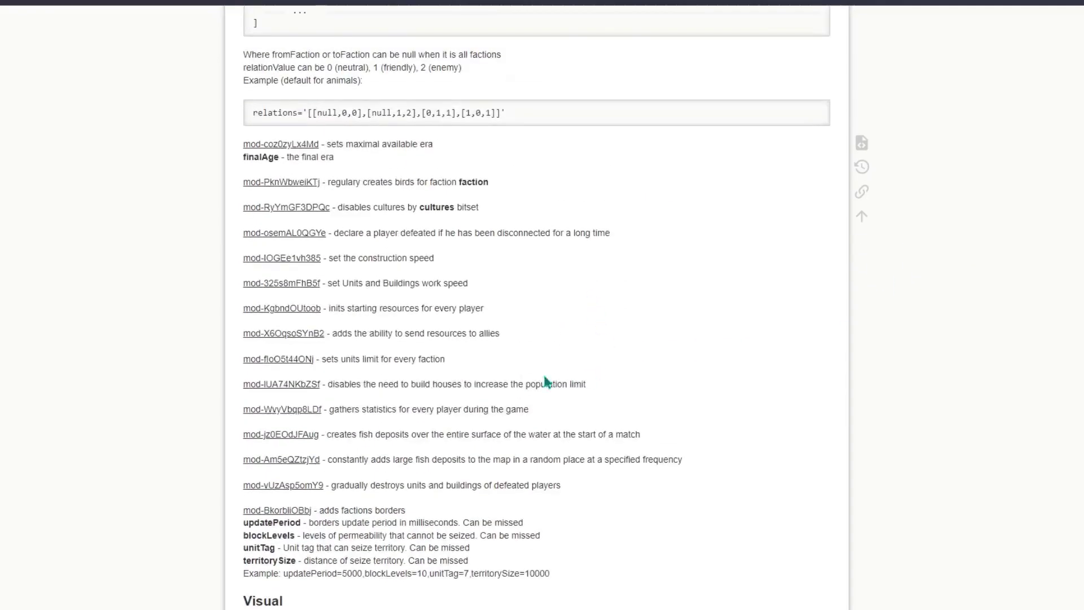
{"action": "scroll", "coordinate": [339, 226], "scroll_direction": "up", "scroll_amount": 11}
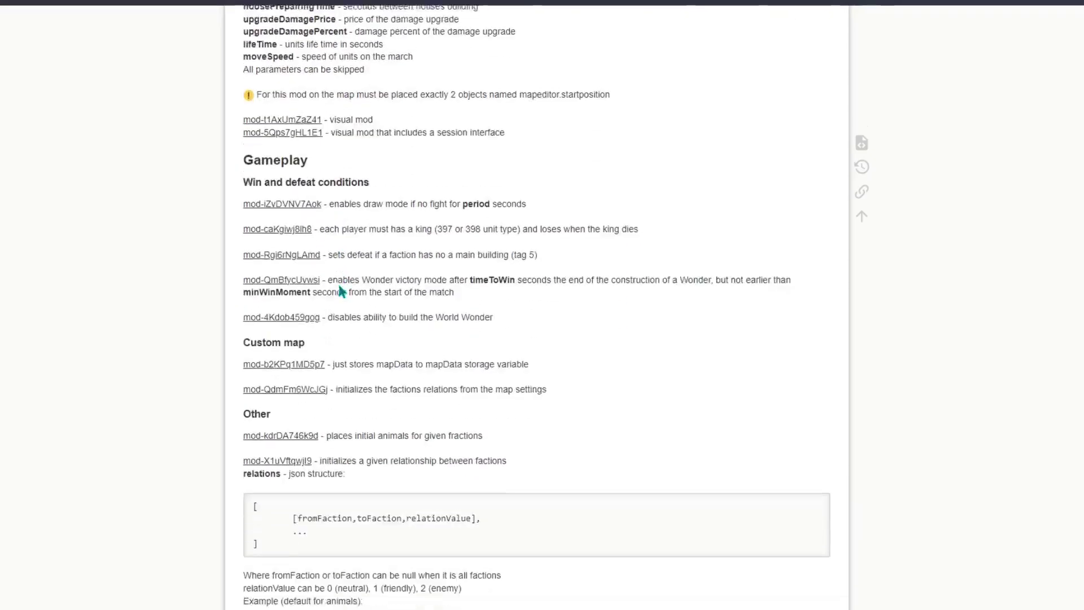
{"action": "scroll", "coordinate": [486, 237], "scroll_direction": "down", "scroll_amount": 10}
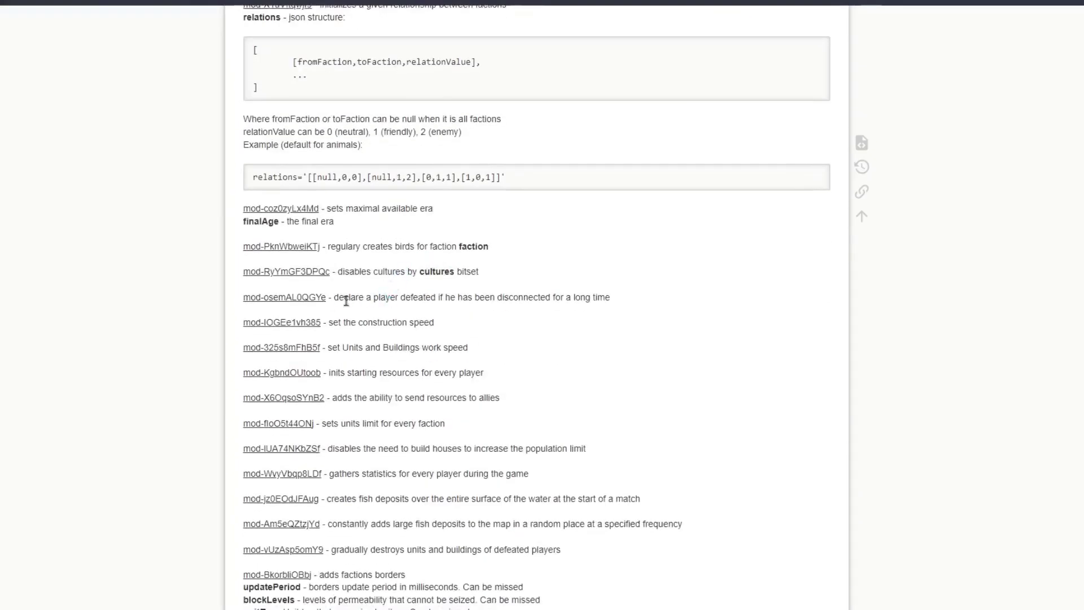
{"action": "left_click_drag", "start_coordinate": [329, 250], "coordinate": [546, 254]}
{"action": "left_click", "coordinate": [561, 255]}
{"action": "scroll", "coordinate": [539, 280], "scroll_direction": "down", "scroll_amount": 4}
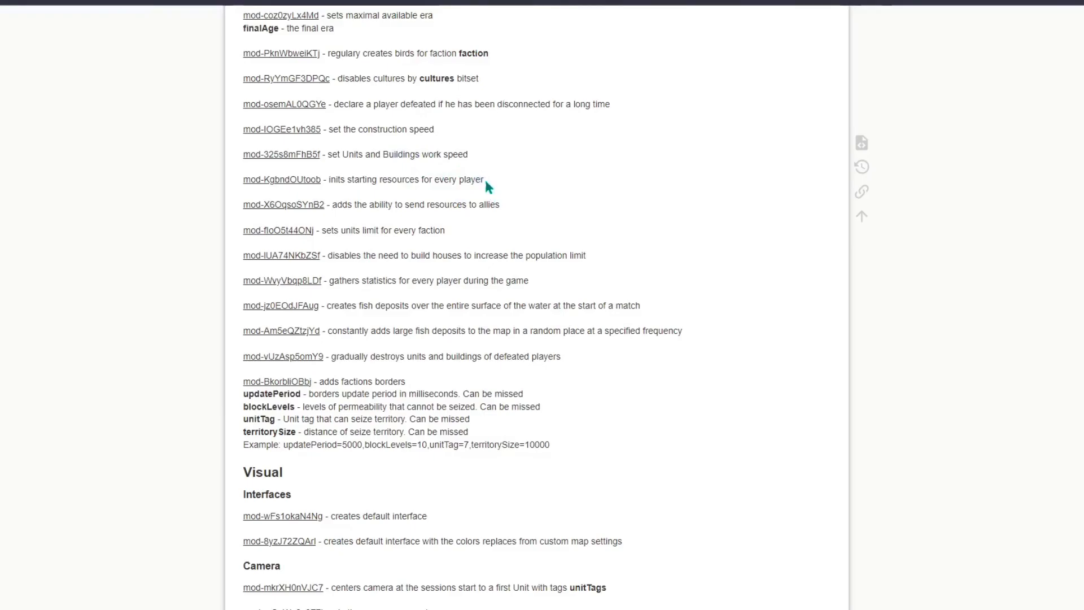
Step: Copy the code mod-IOGEe1vh385 of the mod that sets the construction speed
{"action": "left_click_drag", "start_coordinate": [327, 130], "coordinate": [474, 135]}
{"action": "left_click", "coordinate": [384, 122]}
{"action": "left_click_drag", "start_coordinate": [320, 130], "coordinate": [243, 130]}
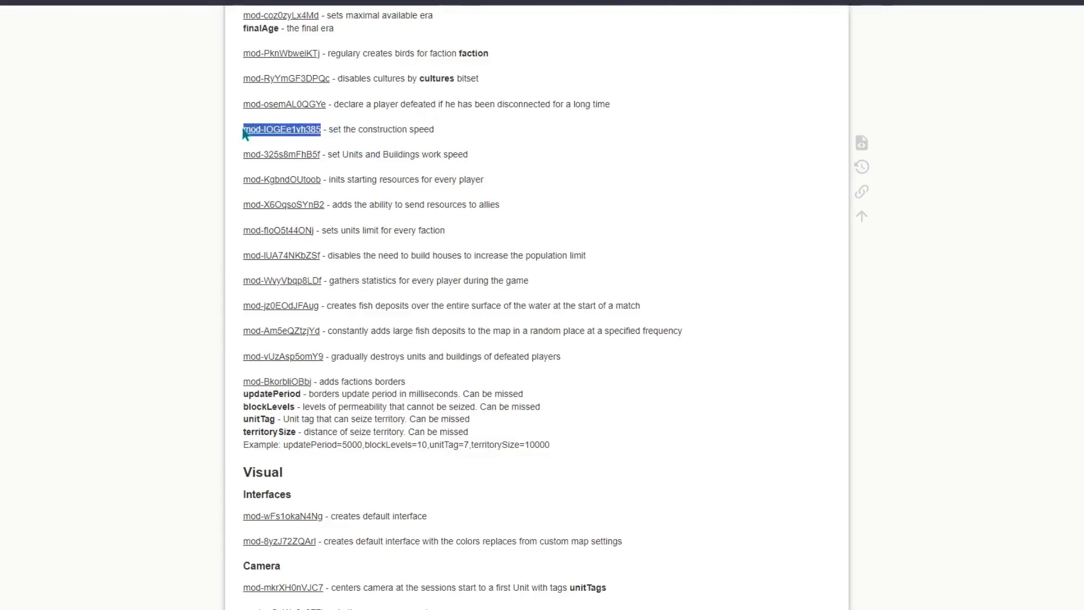
{"action": "left_click", "coordinate": [367, 152]}
{"action": "left_click_drag", "start_coordinate": [327, 129], "coordinate": [467, 136]}
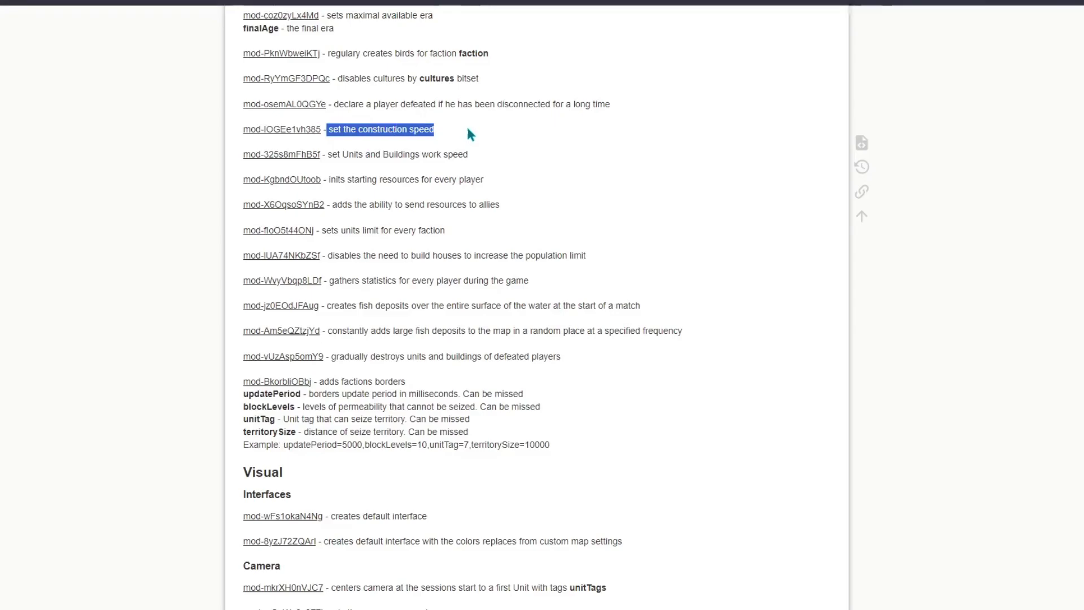
{"action": "left_click", "coordinate": [366, 152]}
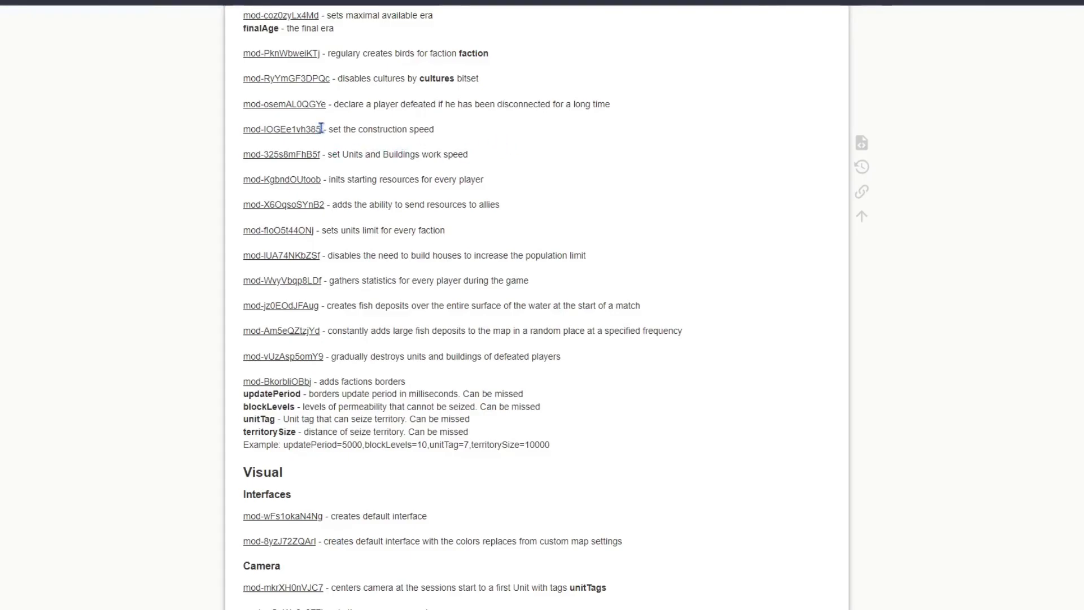
{"action": "left_click_drag", "start_coordinate": [321, 129], "coordinate": [248, 130]}
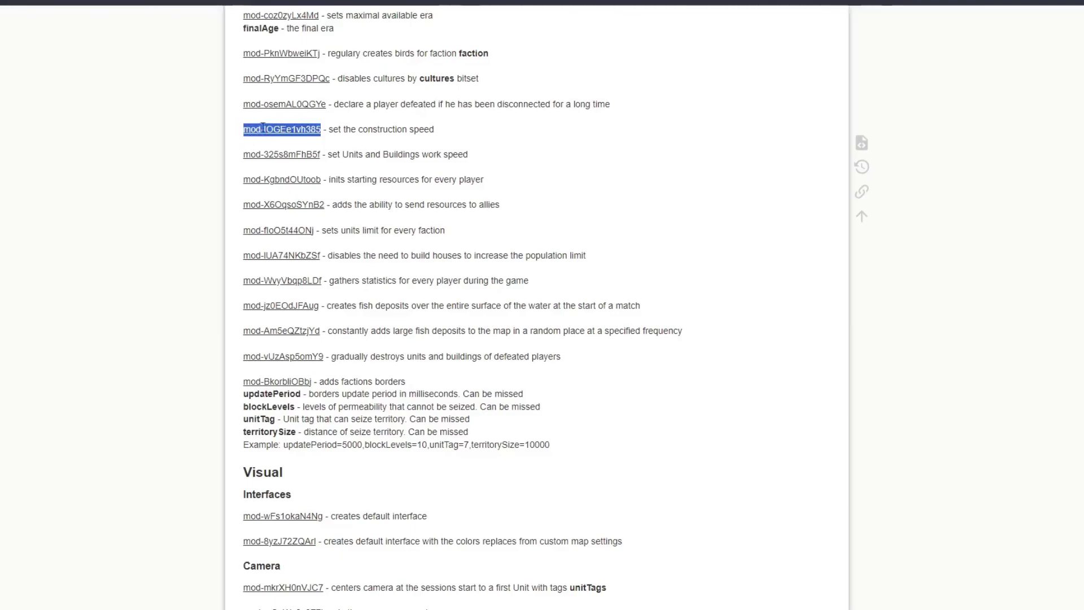
{"action": "right_click", "coordinate": [281, 129]}
{"action": "left_click", "coordinate": [314, 138]}
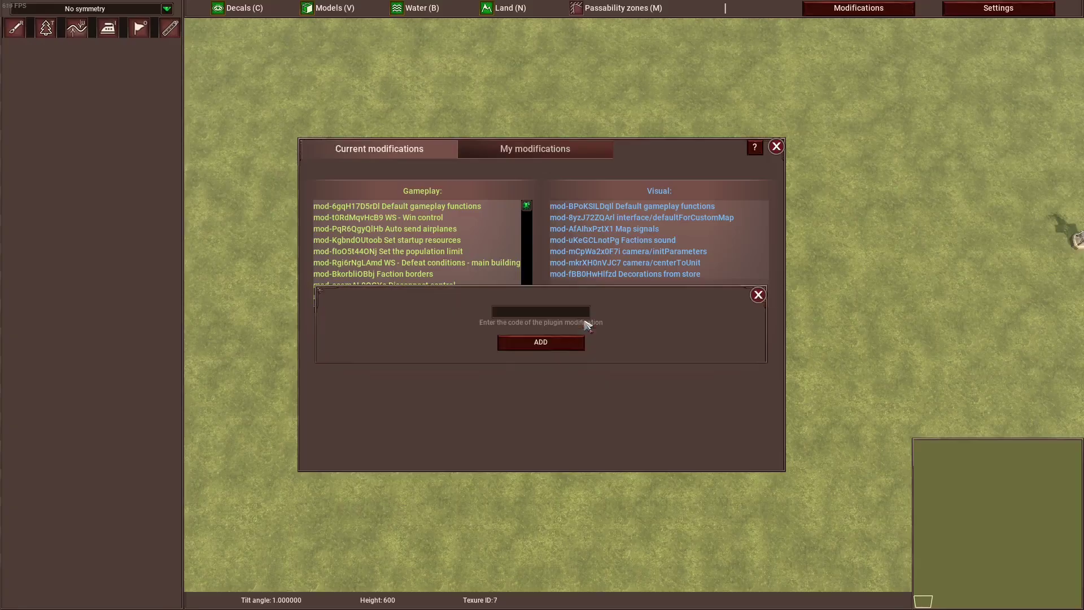
Step: Switch back to War Selection, add the modification mod-IOGEe1vh385 to the map by its code, and select it to show its parameters
{"action": "left_click", "coordinate": [565, 314]}
{"action": "type", "text": "mod-lOGEe1vh385"}
{"action": "left_click", "coordinate": [567, 343]}
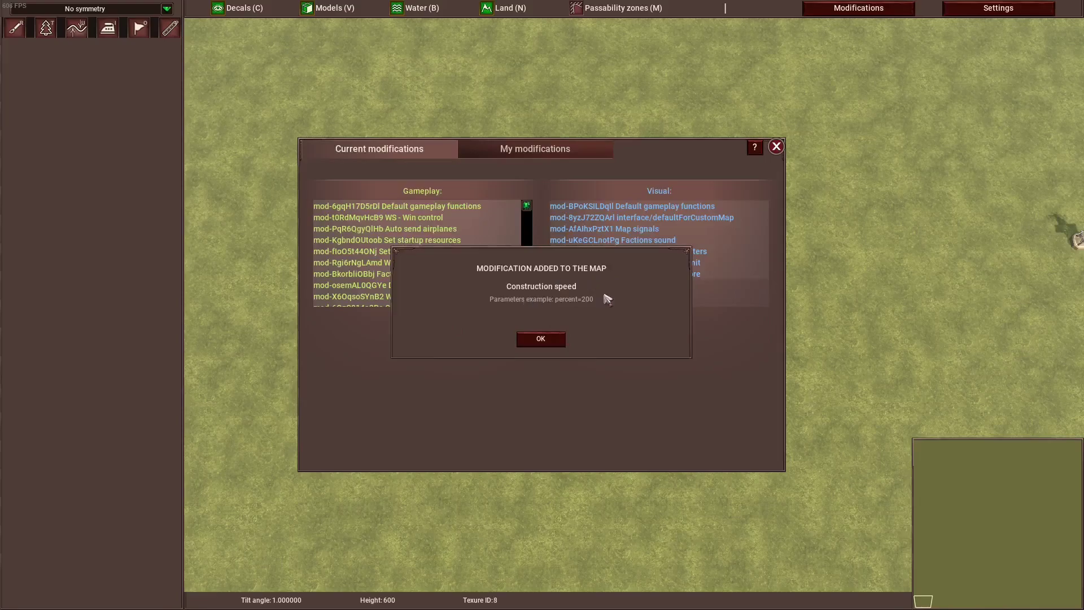
{"action": "left_click", "coordinate": [539, 340]}
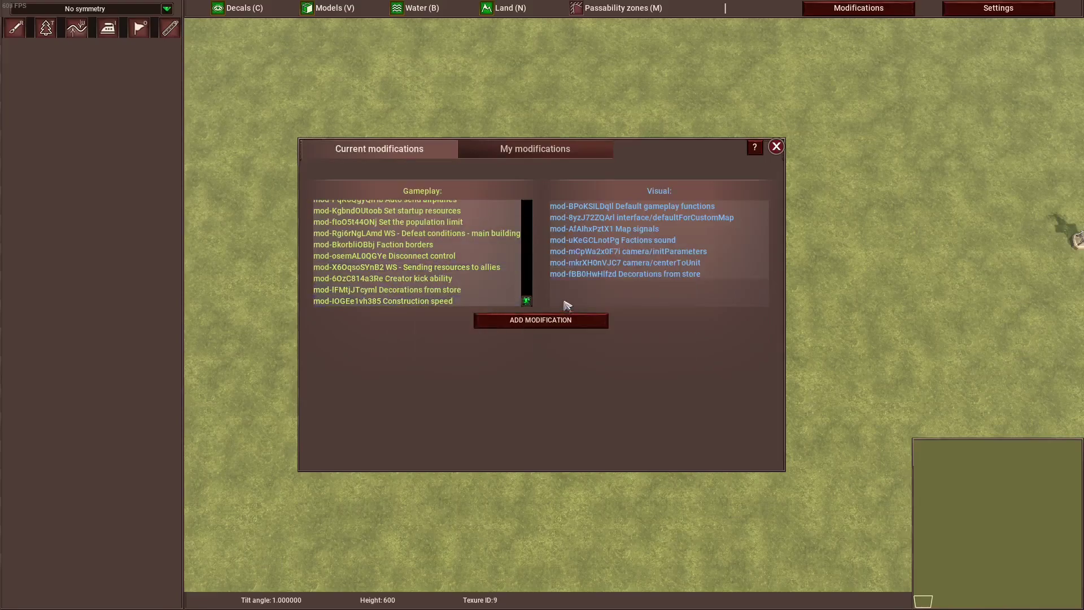
{"action": "left_click", "coordinate": [419, 302]}
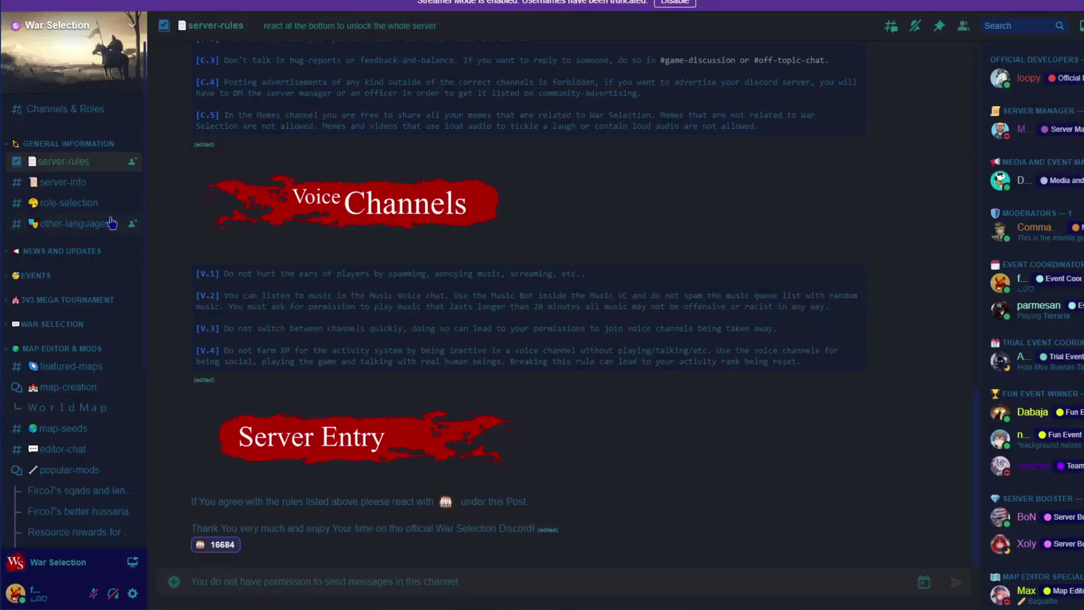
Step: Switch to the War Selection Discord server and browse the popular-mods posts for further modifications and their codes
{"action": "scroll", "coordinate": [106, 223], "scroll_direction": "down", "scroll_amount": 2}
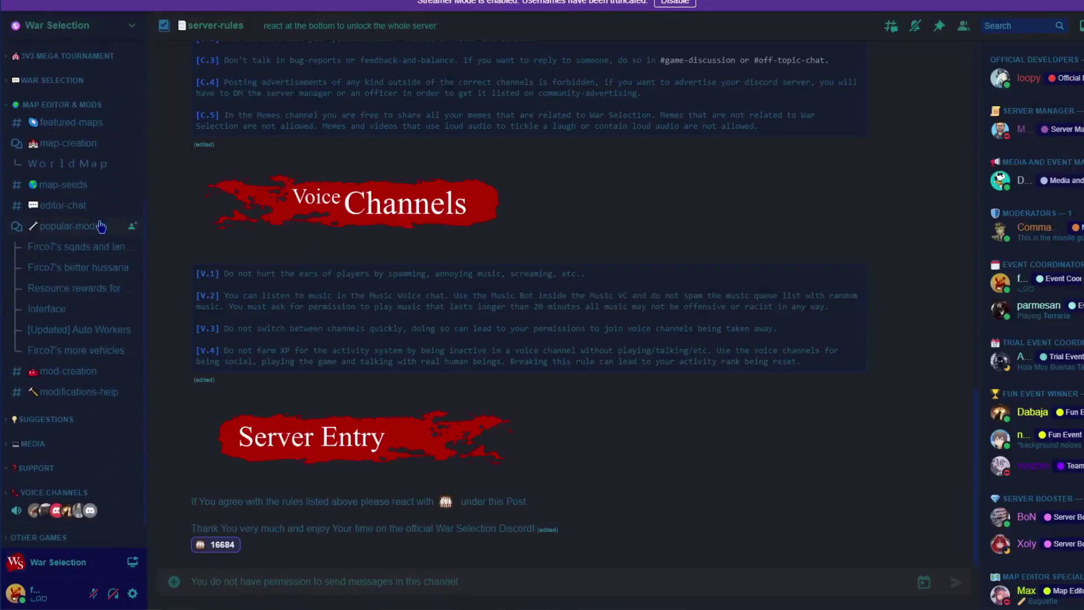
{"action": "left_click", "coordinate": [57, 227]}
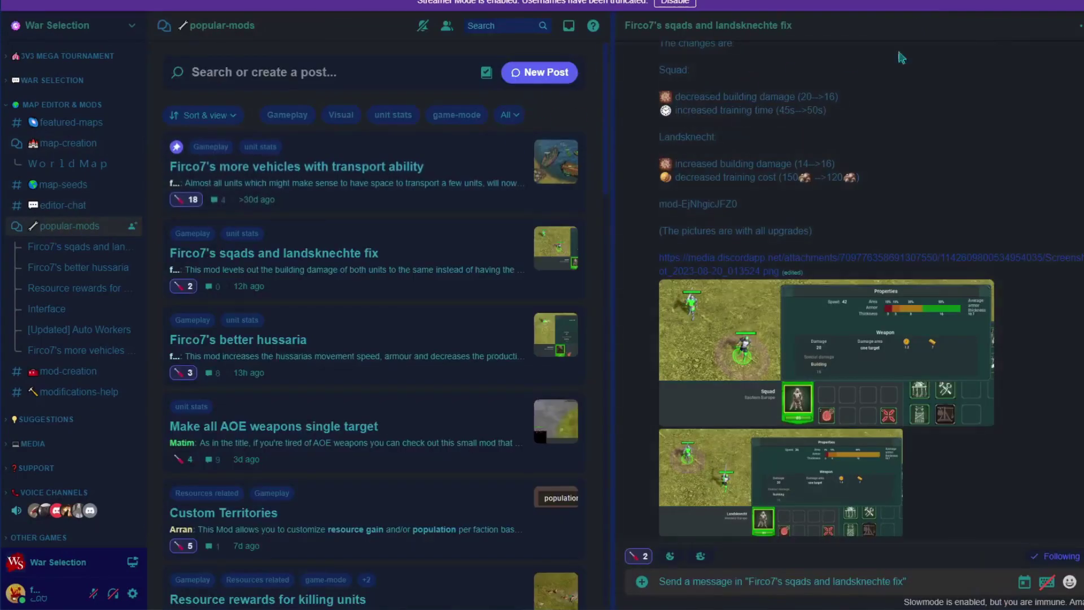
{"action": "key", "text": "Escape"}
{"action": "scroll", "coordinate": [280, 177], "scroll_direction": "down", "scroll_amount": 15}
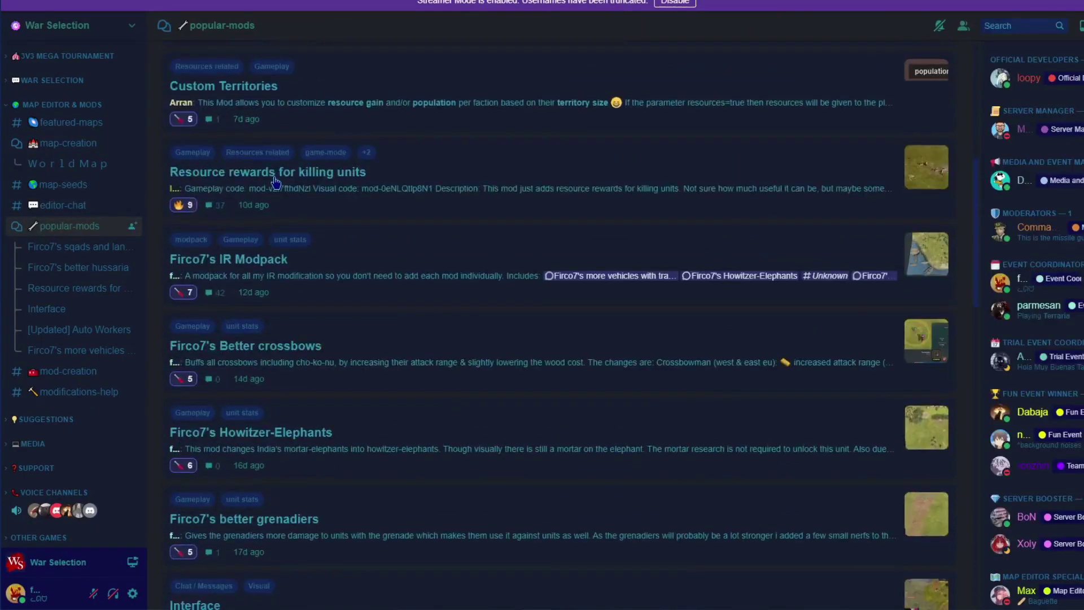
{"action": "scroll", "coordinate": [339, 215], "scroll_direction": "down", "scroll_amount": 15}
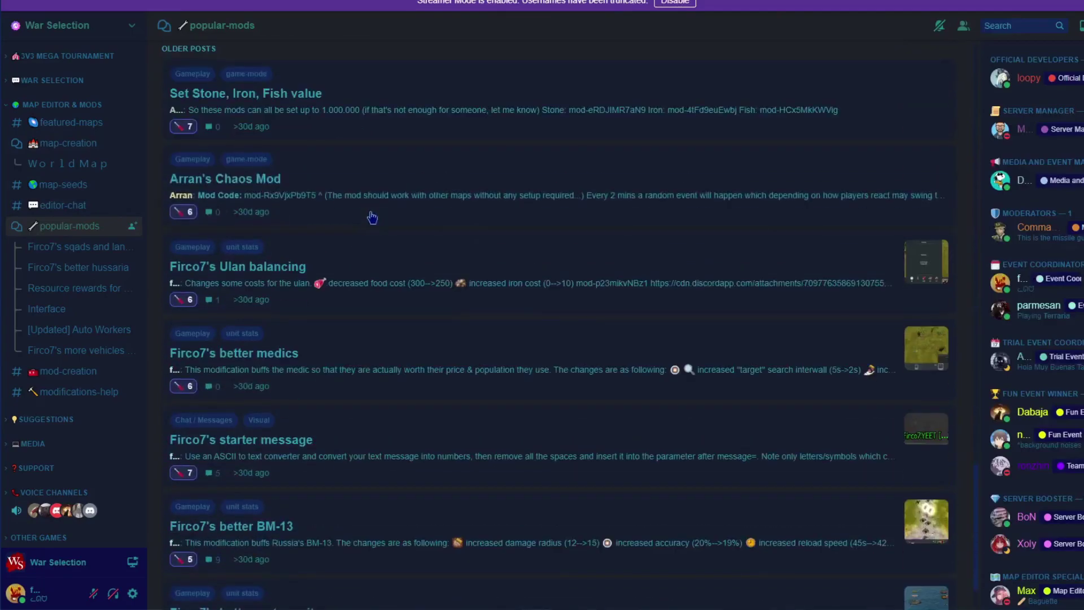
{"action": "scroll", "coordinate": [460, 363], "scroll_direction": "up", "scroll_amount": 15}
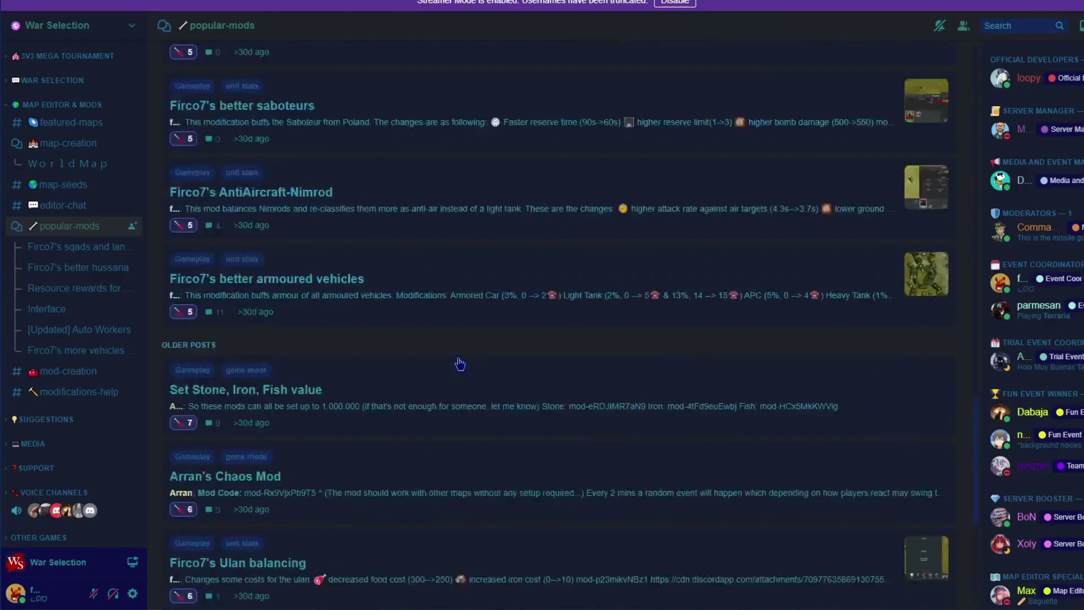
{"action": "scroll", "coordinate": [466, 361], "scroll_direction": "up", "scroll_amount": 15}
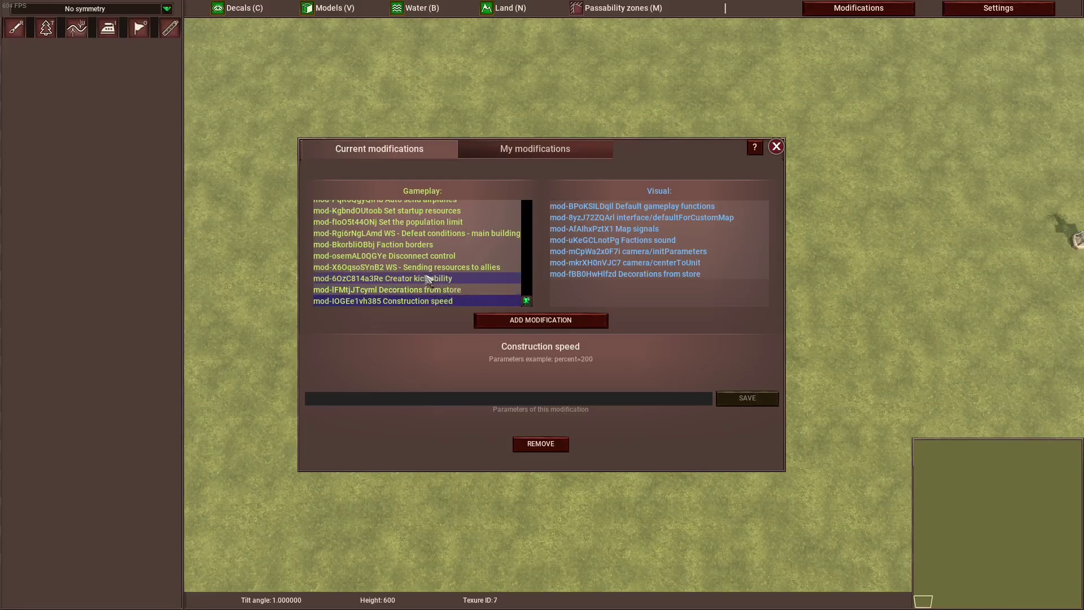
Step: Set the parameter of the Construction speed modification to percent=1000, save it, and close the modifications window
{"action": "left_click", "coordinate": [420, 301]}
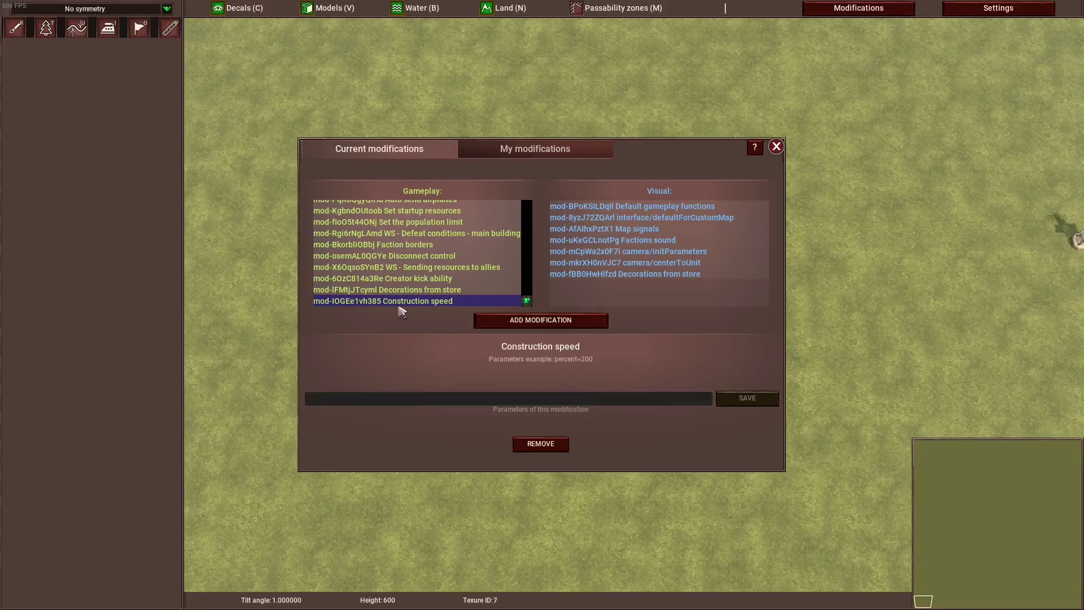
{"action": "mouse_move", "coordinate": [449, 367]}
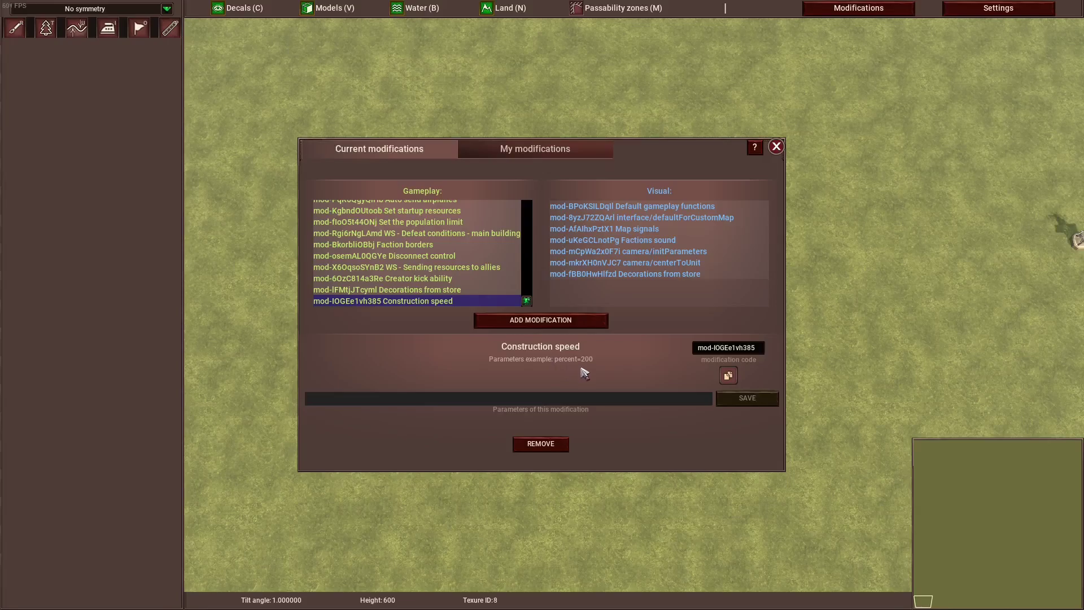
{"action": "left_click", "coordinate": [587, 398]}
{"action": "left_click", "coordinate": [778, 146]}
{"action": "middle_click_drag", "start_coordinate": [684, 234], "coordinate": [807, 447]}
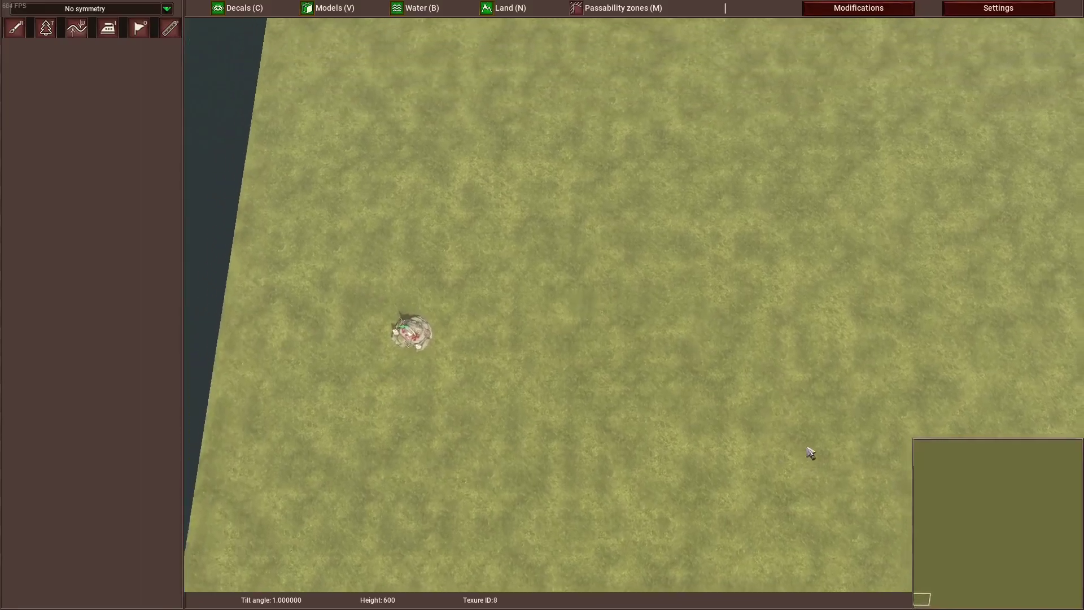
Step: Save the draft of the map test z and release it for play, leaving the editor for the main menu
{"action": "left_click", "coordinate": [999, 8]}
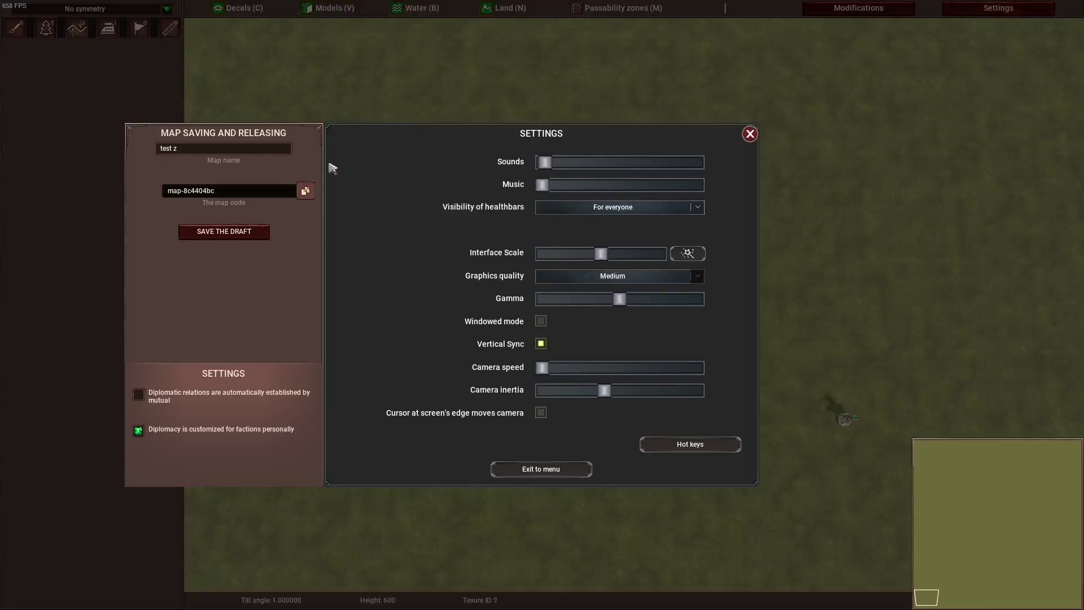
{"action": "left_click", "coordinate": [253, 233]}
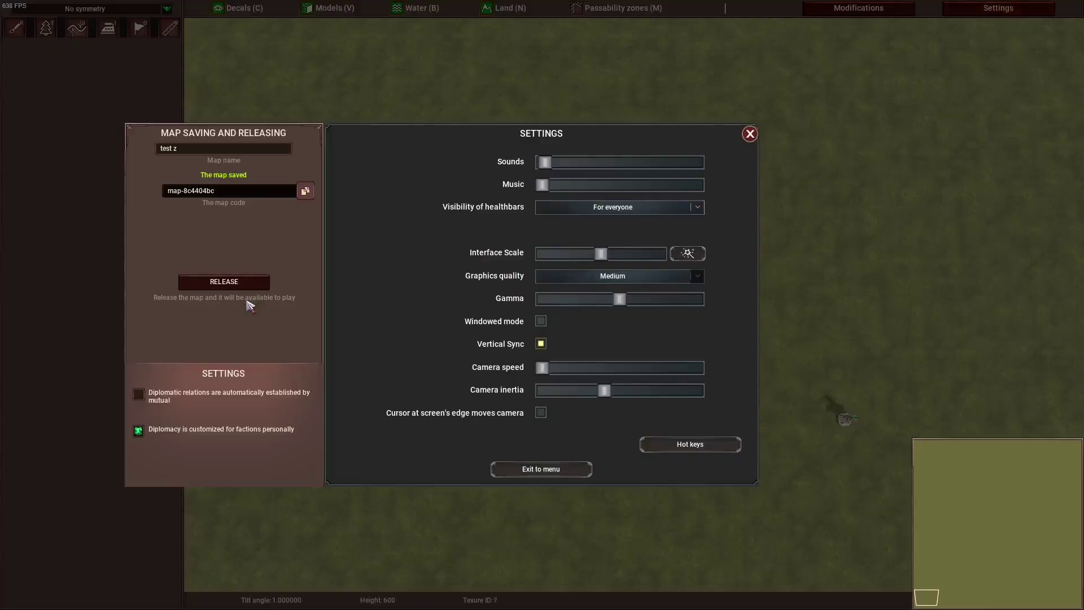
{"action": "left_click", "coordinate": [248, 284]}
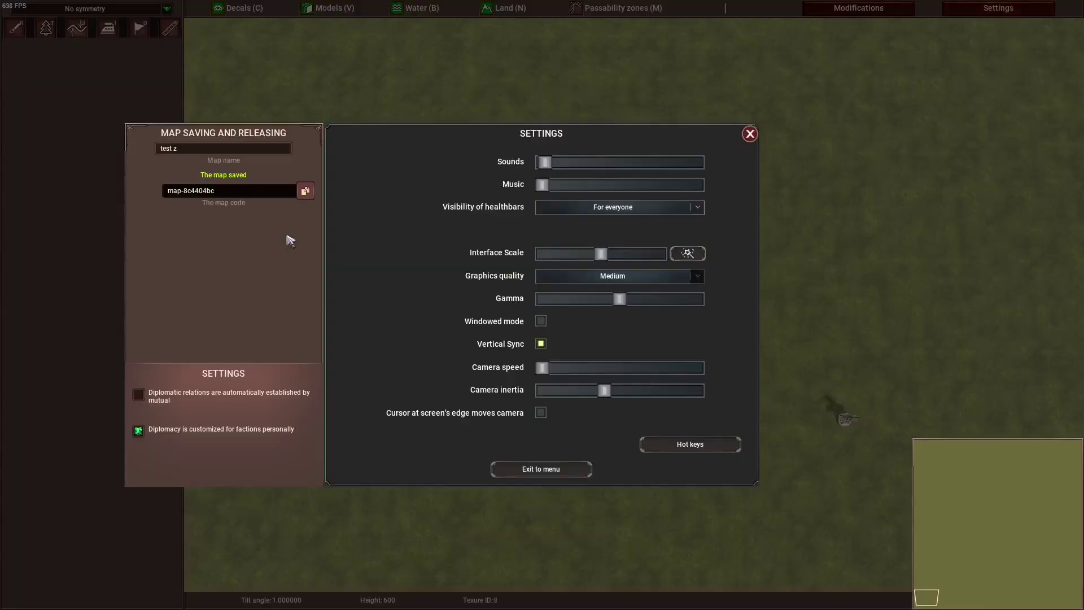
{"action": "left_click", "coordinate": [528, 470]}
{"action": "left_click", "coordinate": [494, 455]}
Step: Create a private match on the custom map test z
{"action": "left_click", "coordinate": [113, 196]}
{"action": "left_click", "coordinate": [480, 172]}
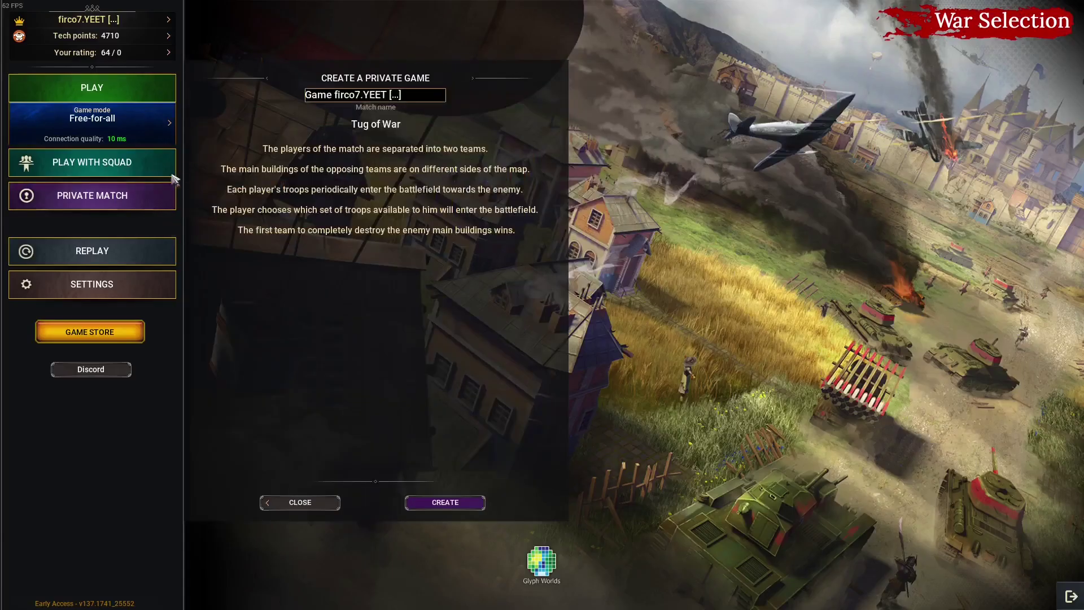
{"action": "left_click", "coordinate": [152, 192]}
{"action": "left_click", "coordinate": [577, 203]}
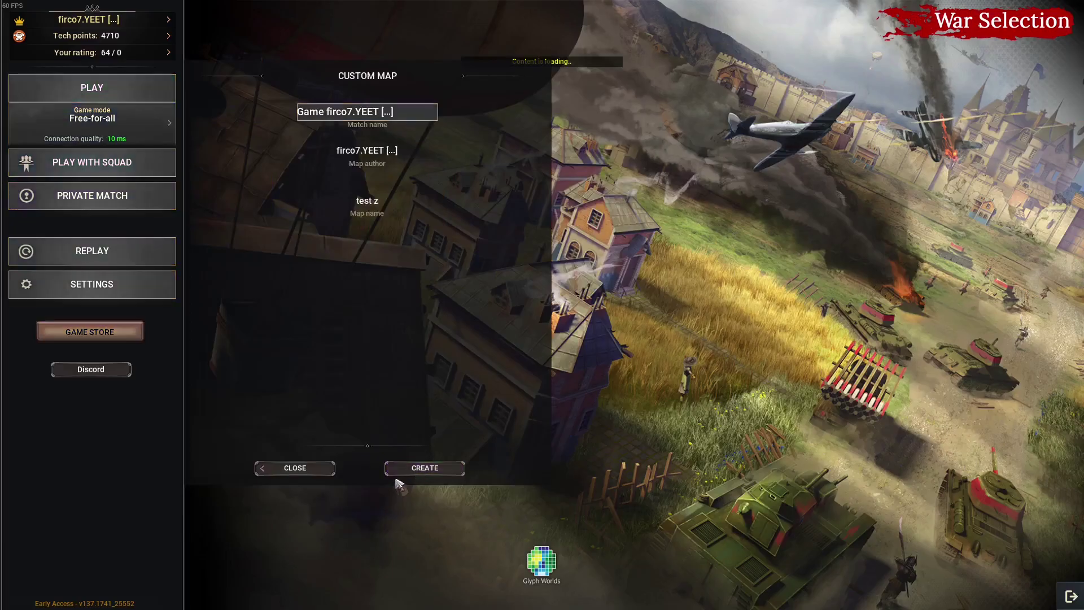
{"action": "left_click", "coordinate": [401, 471]}
{"action": "left_click", "coordinate": [394, 484]}
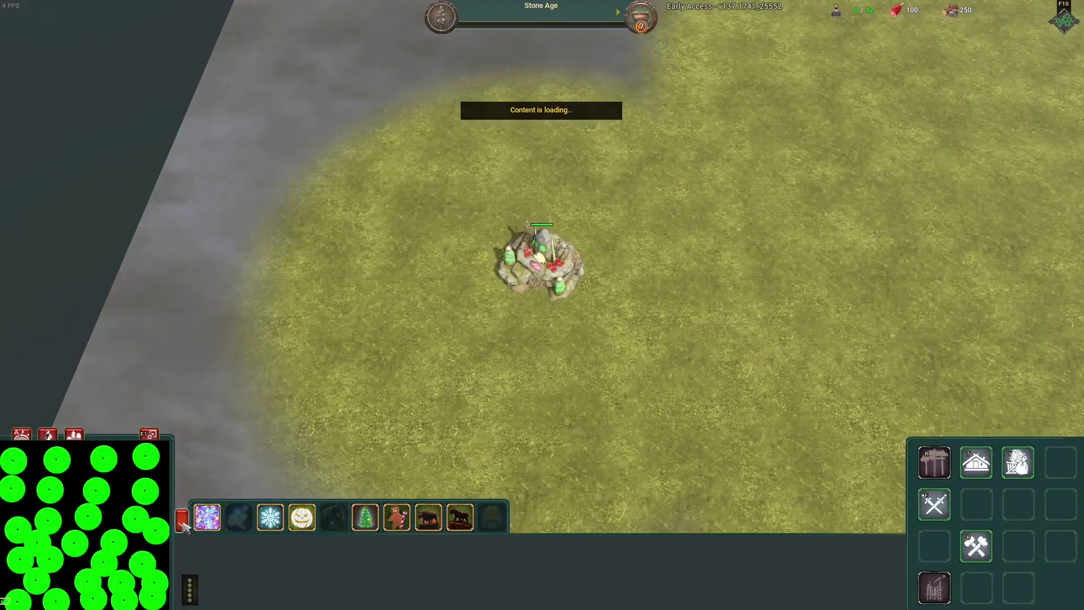
Step: Place a building a short distance beside the altar and send the worker to construct it, to test the construction speed
{"action": "left_click", "coordinate": [543, 286]}
{"action": "key", "text": "w"}
{"action": "key", "text": "d"}
{"action": "left_click", "coordinate": [700, 423]}
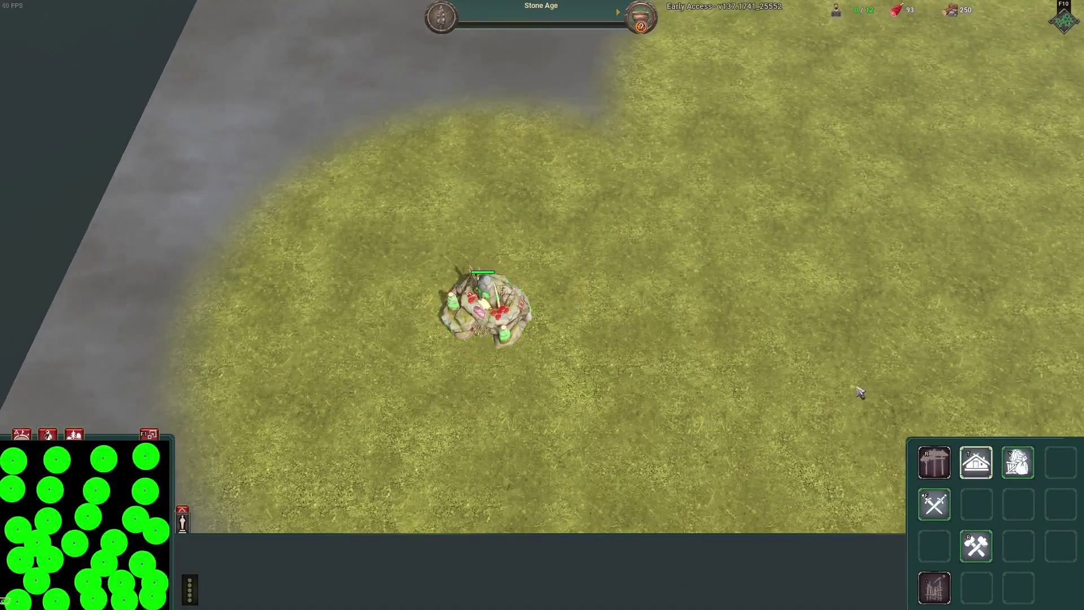
{"action": "key", "text": "t"}
{"action": "left_click", "coordinate": [667, 305]}
{"action": "scroll", "coordinate": [670, 429], "scroll_direction": "up", "scroll_amount": 3}
{"action": "left_click", "coordinate": [489, 314]}
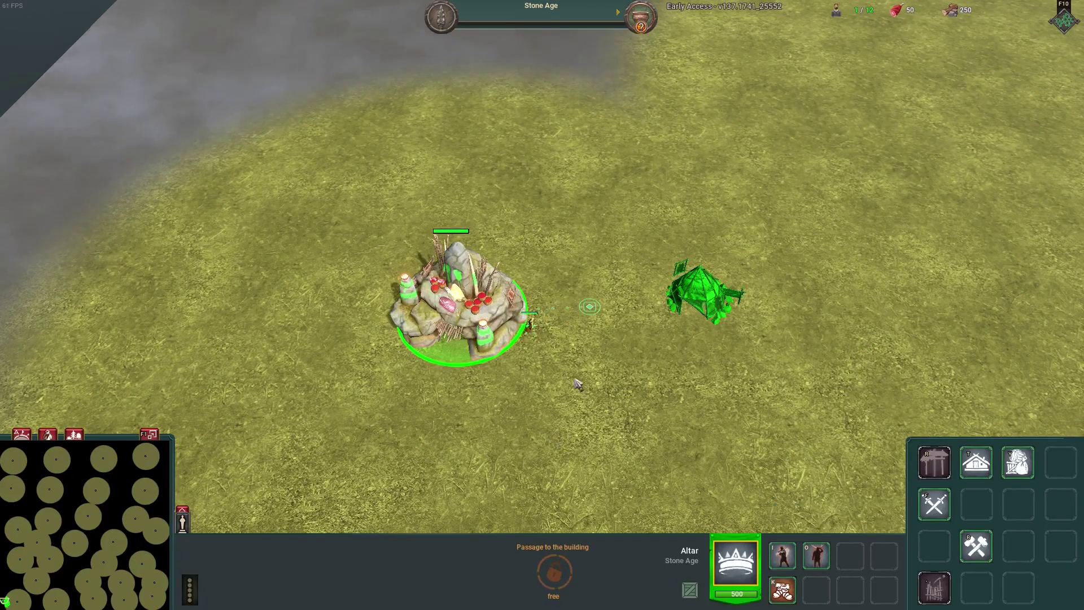
{"action": "left_click", "coordinate": [543, 285]}
{"action": "left_click", "coordinate": [554, 313]}
{"action": "right_click", "coordinate": [686, 308]}
{"action": "scroll", "coordinate": [733, 411], "scroll_direction": "up", "scroll_amount": 3}
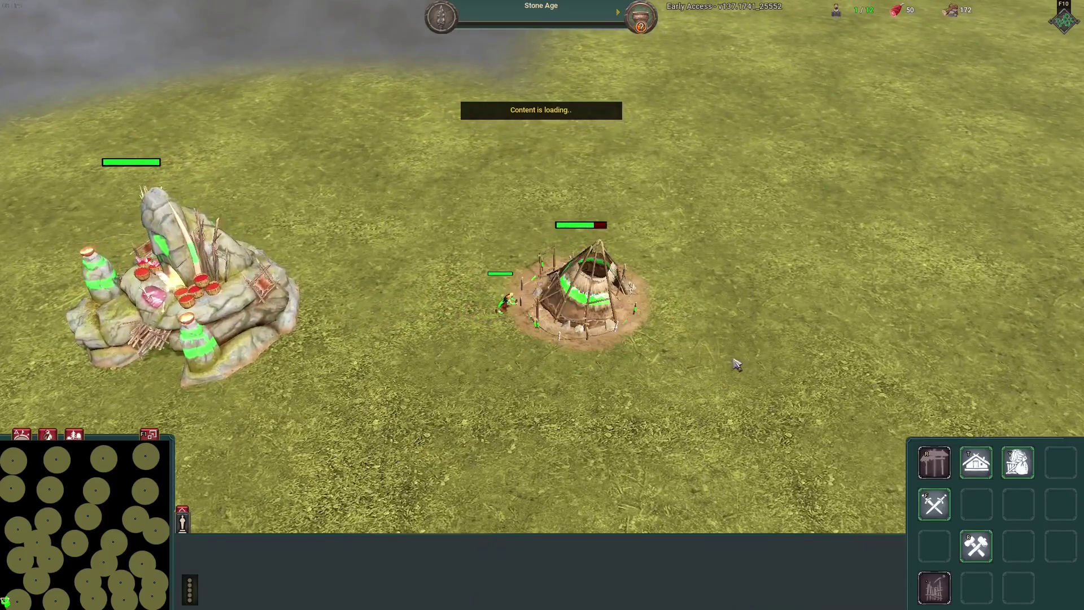
Step: Have the worker construct a second building close to the first one
{"action": "key", "text": "t"}
{"action": "left_click", "coordinate": [542, 418]}
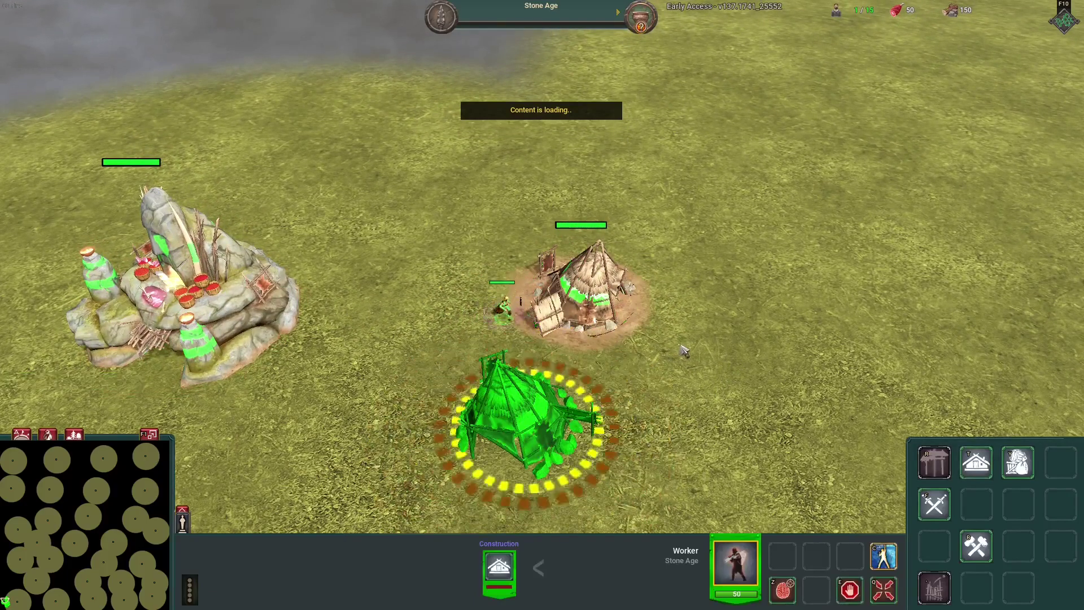
{"action": "scroll", "coordinate": [714, 347], "scroll_direction": "down", "scroll_amount": 2}
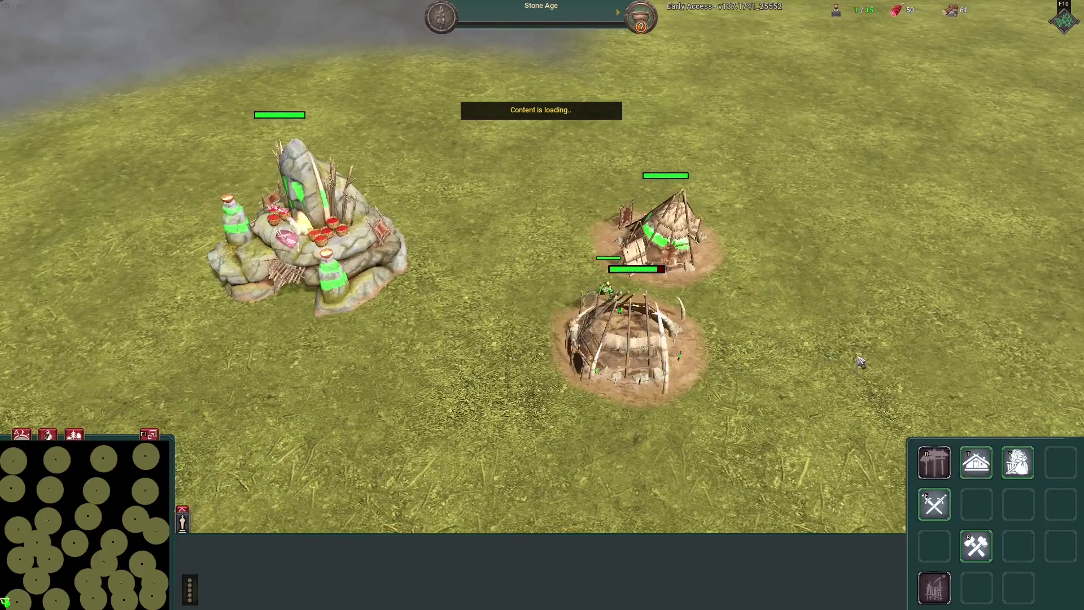
{"action": "scroll", "coordinate": [824, 350], "scroll_direction": "down", "scroll_amount": 3}
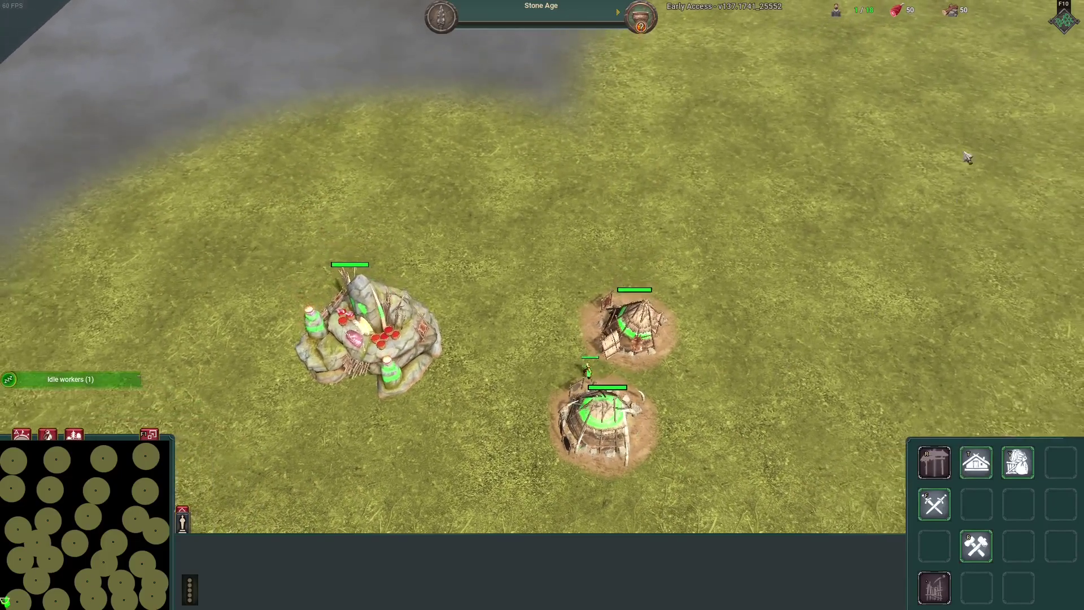
Step: Leave the test match and return to the main menu
{"action": "left_click", "coordinate": [1050, 22]}
{"action": "left_click", "coordinate": [558, 469]}
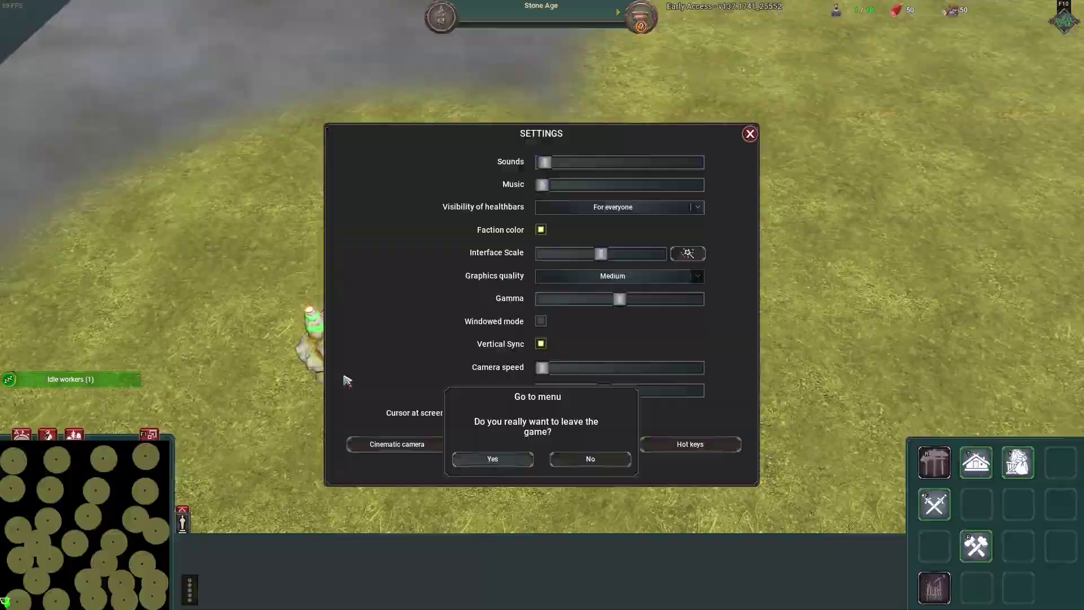
{"action": "left_click", "coordinate": [494, 455]}
Step: Open another saved map in the map editor and bring up its current modifications
{"action": "left_click", "coordinate": [145, 140]}
{"action": "left_click", "coordinate": [372, 378]}
{"action": "left_click", "coordinate": [436, 226]}
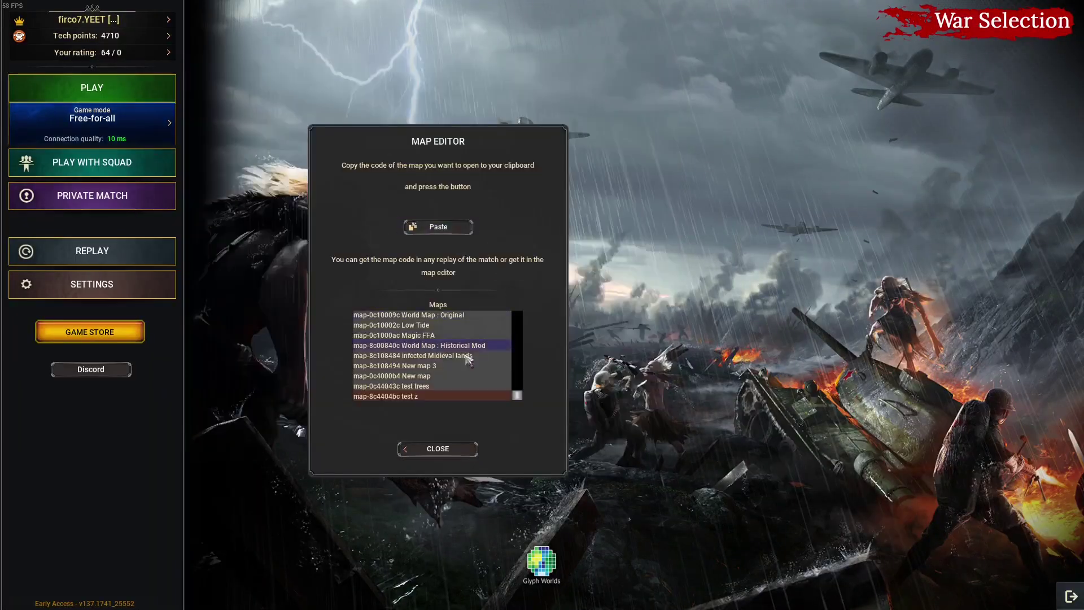
{"action": "left_click", "coordinate": [436, 388]}
{"action": "left_click", "coordinate": [444, 417]}
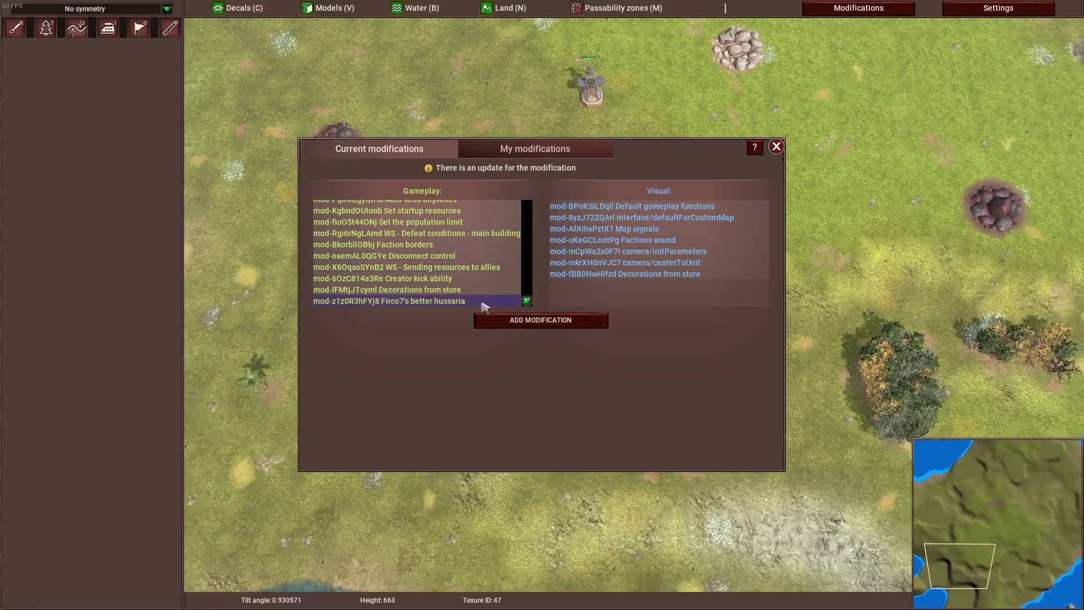
Step: Go through the map's gameplay and visual modifications one by one to find which one has an update available
{"action": "scroll", "coordinate": [446, 237], "scroll_direction": "up", "scroll_amount": 5}
{"action": "left_click", "coordinate": [437, 206]}
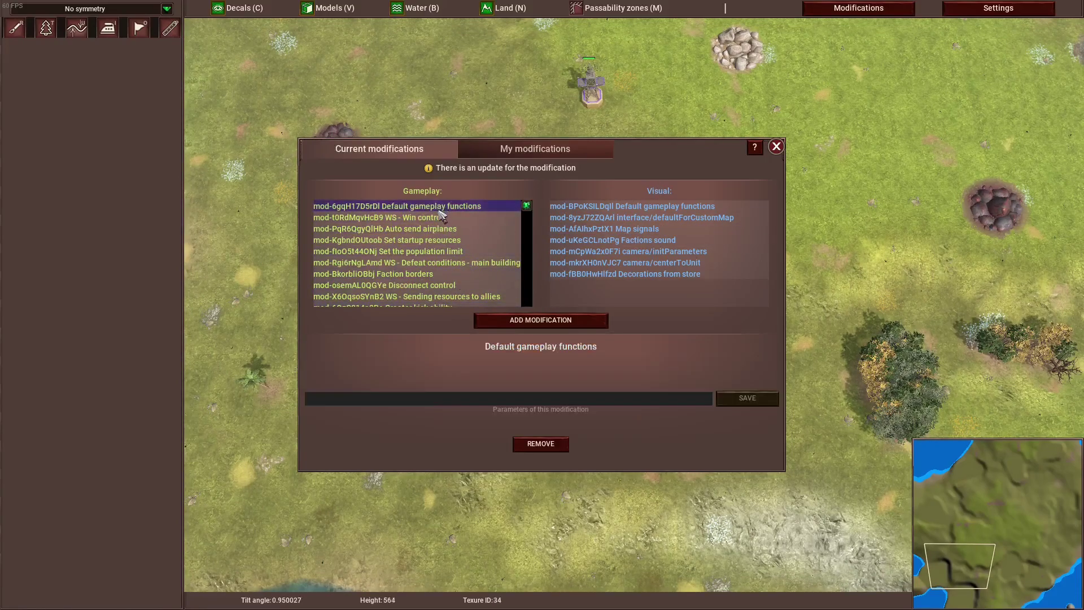
{"action": "left_click", "coordinate": [438, 218]}
{"action": "left_click", "coordinate": [438, 230]}
{"action": "left_click", "coordinate": [439, 241]}
{"action": "left_click", "coordinate": [451, 252]}
{"action": "left_click", "coordinate": [483, 264]}
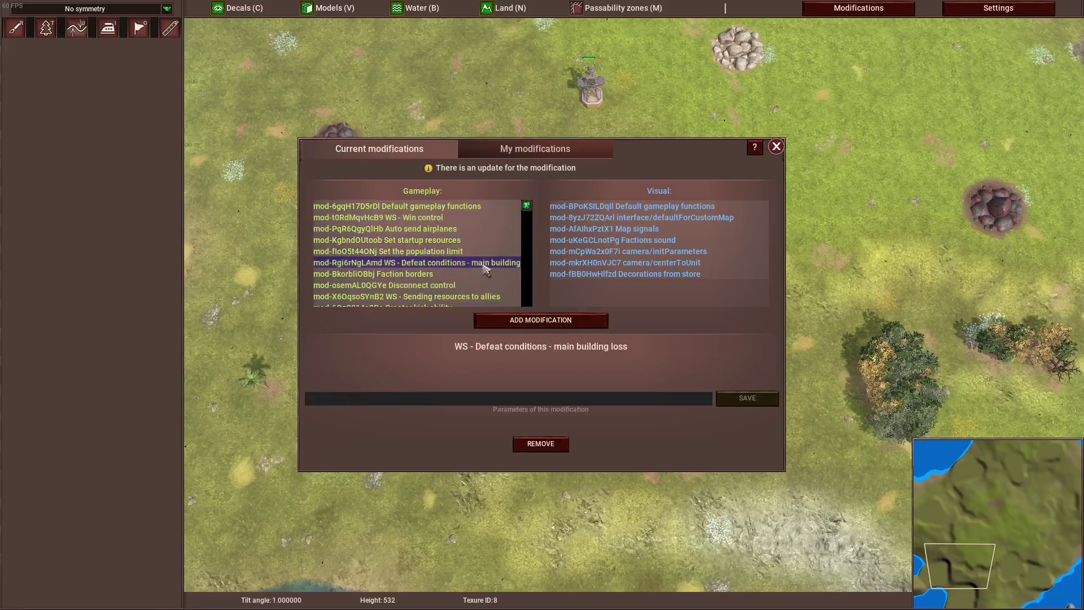
{"action": "left_click", "coordinate": [579, 207]}
{"action": "left_click", "coordinate": [589, 218]}
{"action": "left_click", "coordinate": [591, 229]}
{"action": "left_click", "coordinate": [597, 242]}
{"action": "left_click", "coordinate": [603, 252]}
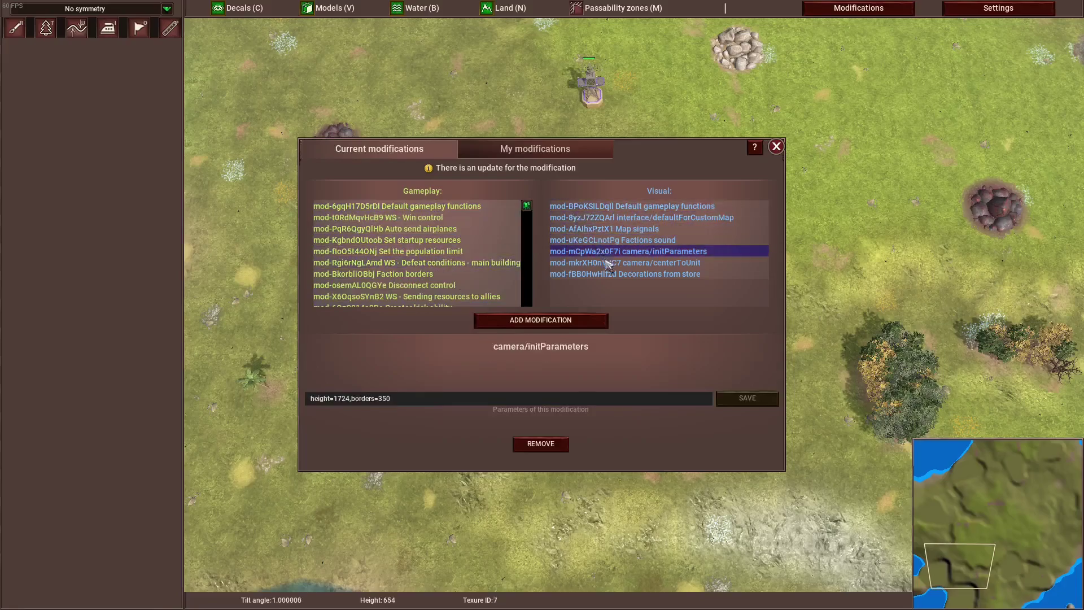
{"action": "left_click", "coordinate": [608, 263]}
{"action": "left_click", "coordinate": [612, 275]}
Step: Update the better hussaria modification mod-z1z0R3hFYj8 on the map and close the modifications window
{"action": "scroll", "coordinate": [452, 271], "scroll_direction": "down", "scroll_amount": 3}
{"action": "left_click", "coordinate": [445, 301]}
{"action": "left_click", "coordinate": [443, 291]}
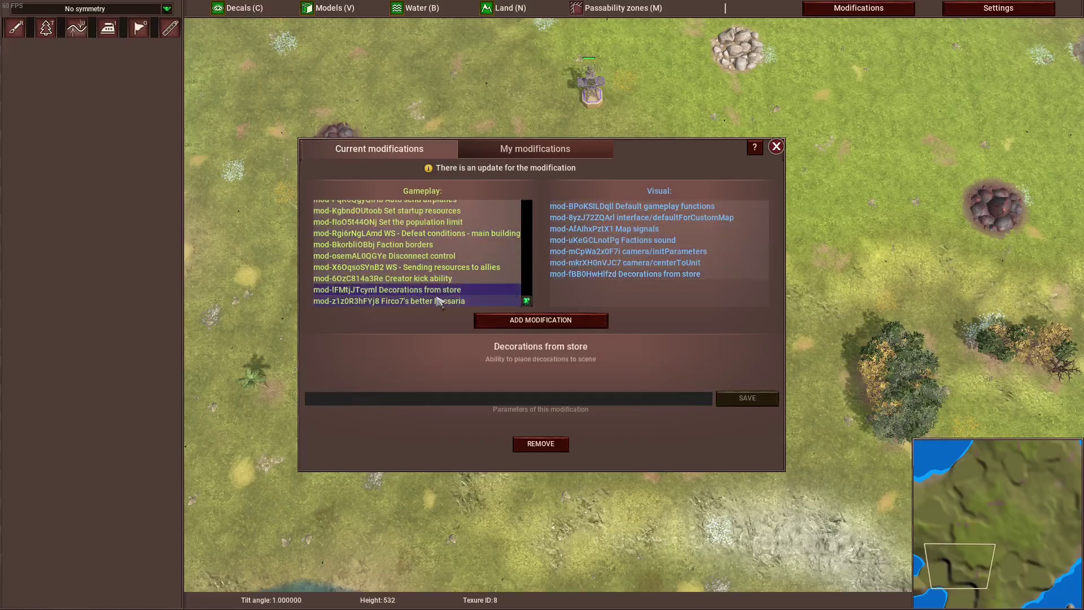
{"action": "left_click", "coordinate": [438, 300]}
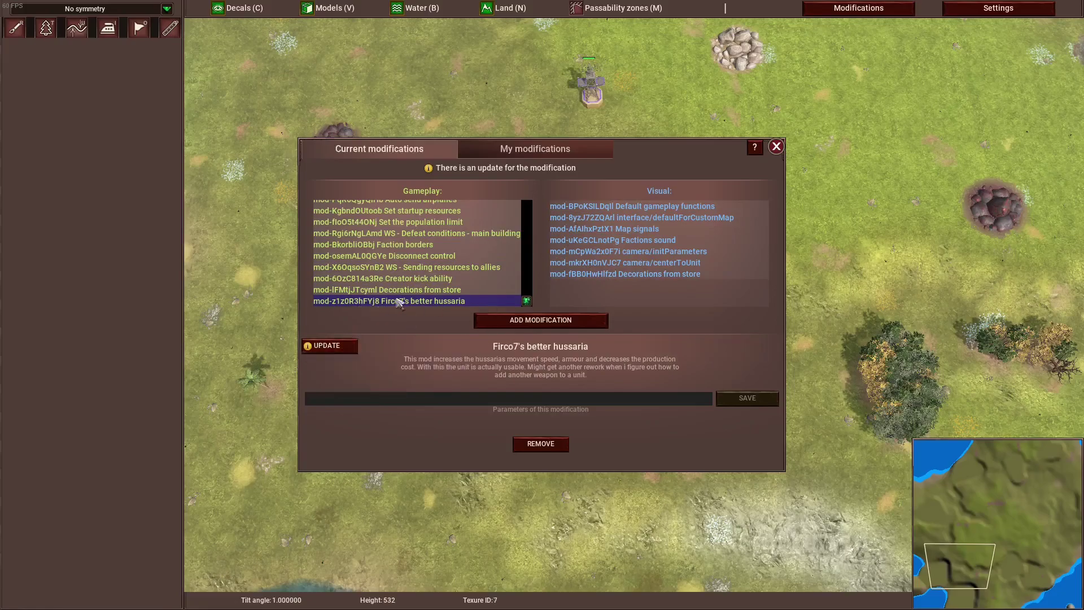
{"action": "left_click", "coordinate": [330, 353]}
{"action": "left_click", "coordinate": [458, 444]}
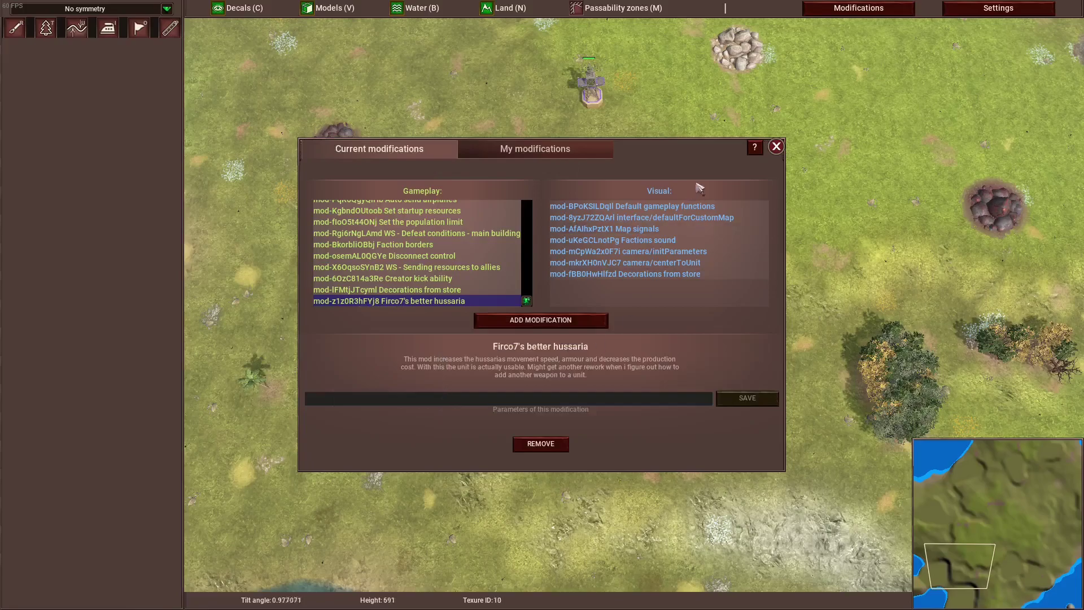
{"action": "left_click", "coordinate": [776, 147]}
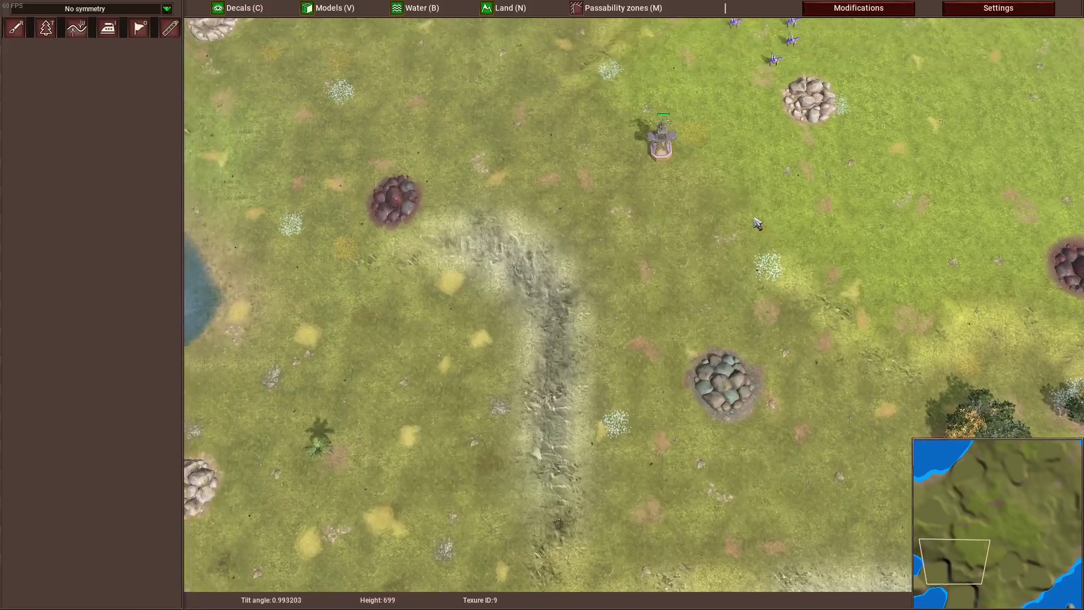
{"action": "key", "text": "w"}
{"action": "key", "text": "d"}
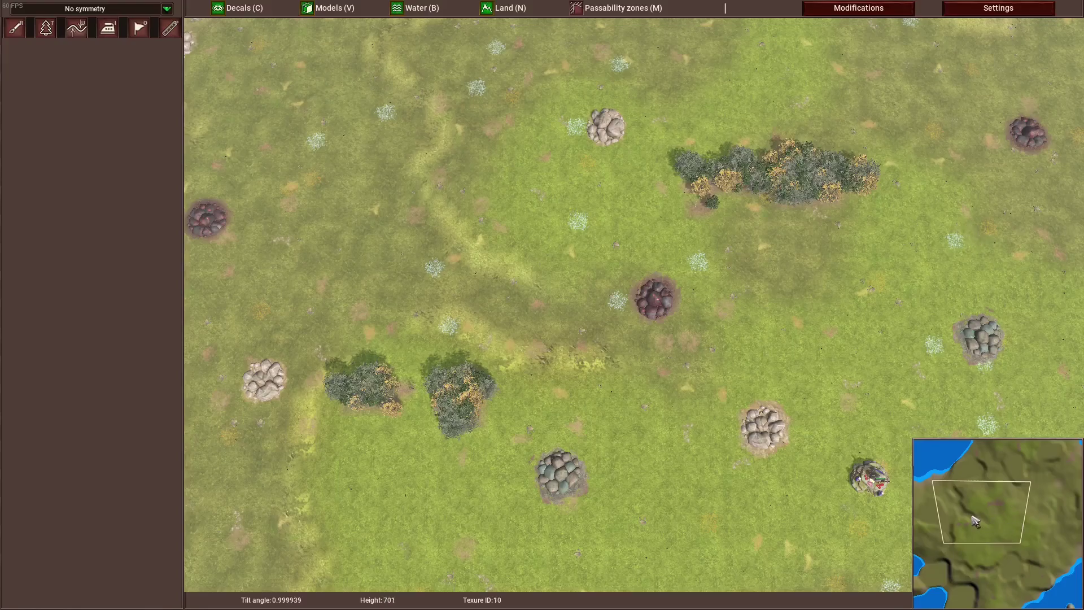
{"action": "left_click_drag", "start_coordinate": [972, 516], "coordinate": [980, 501]}
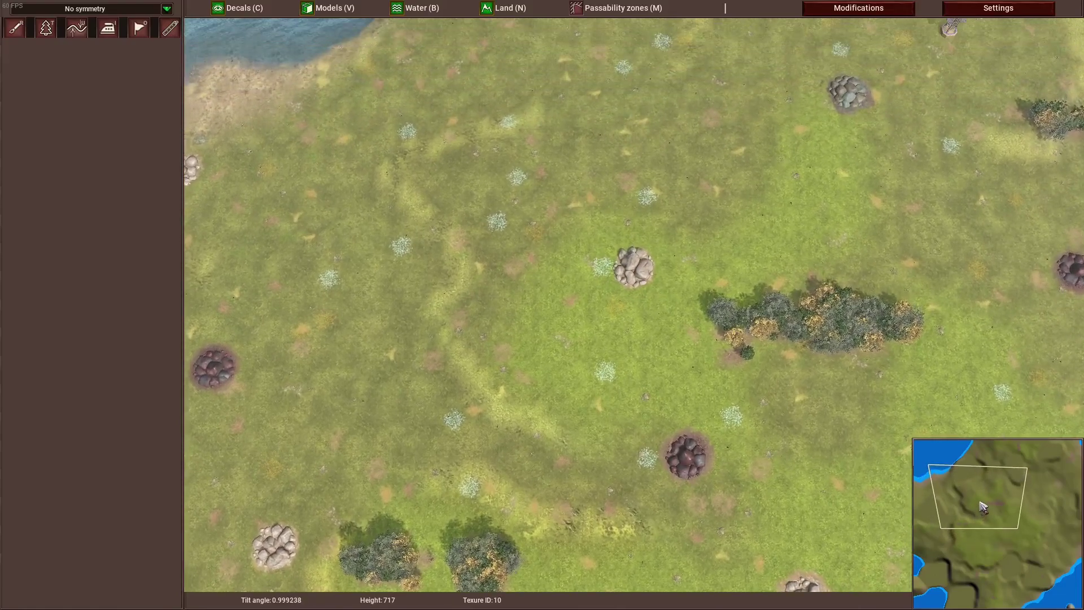